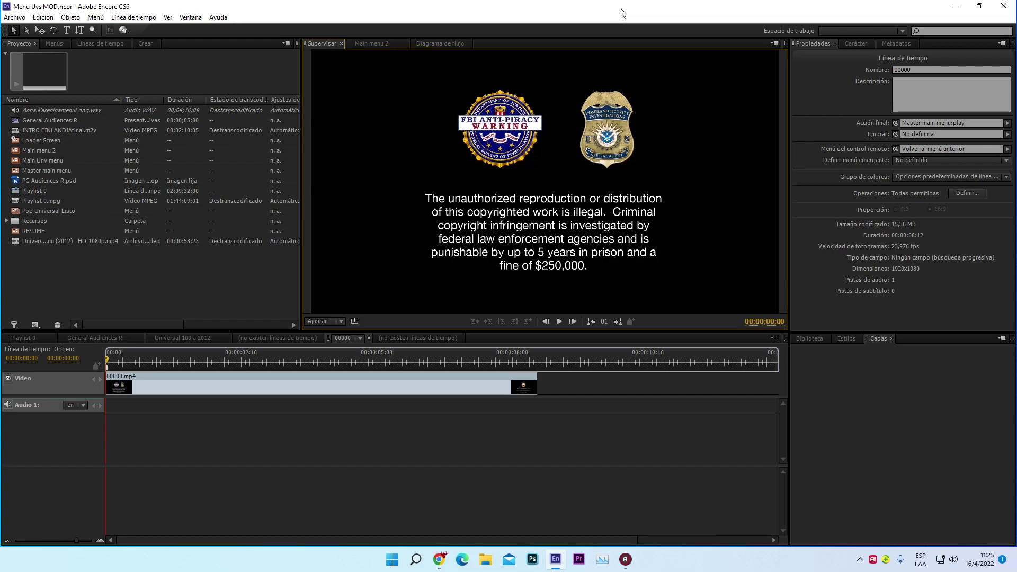
- Open the Master main menu of the project for viewing
{"action": "left_click", "coordinate": [150, 73]}
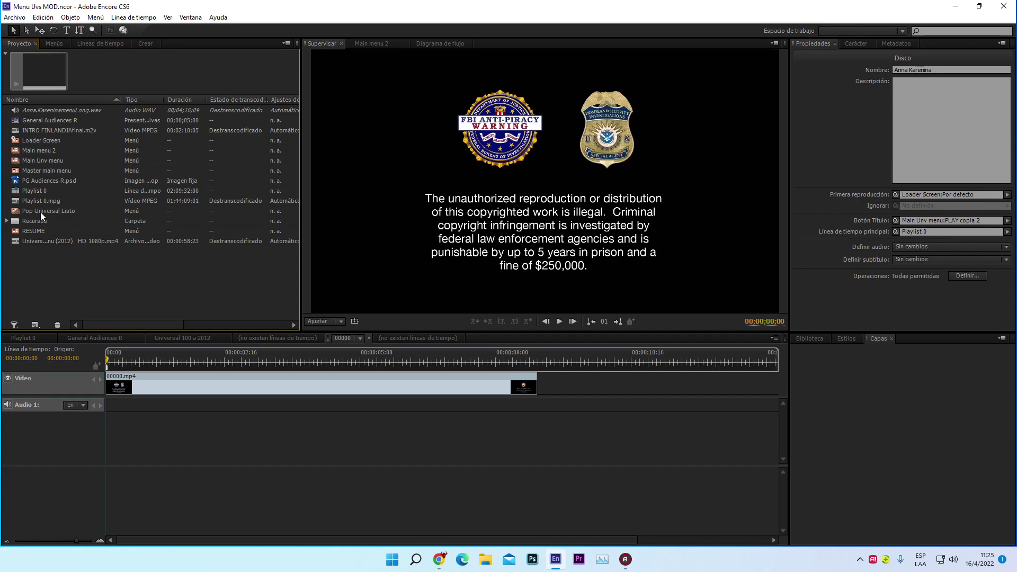
{"action": "double_click", "coordinate": [36, 172]}
{"action": "left_click", "coordinate": [175, 273]}
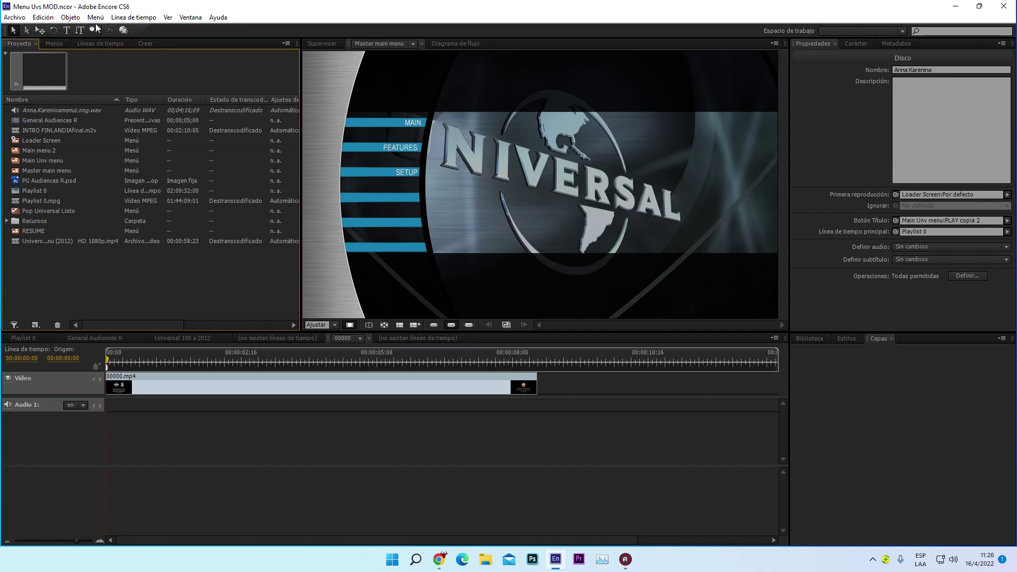
- Clean the media cache database in the media preferences and accept the preferences
{"action": "left_click", "coordinate": [46, 19]}
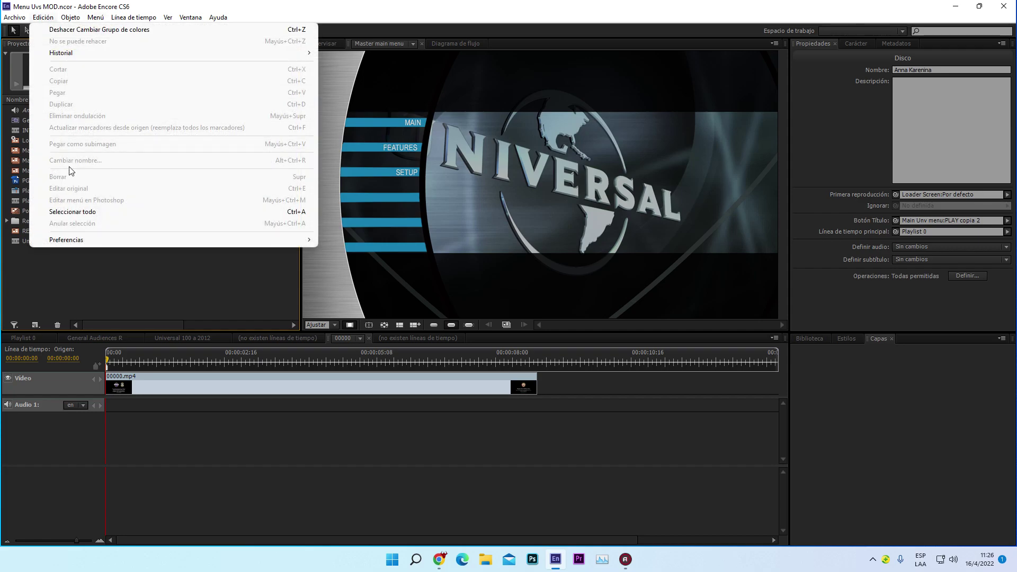
{"action": "mouse_move", "coordinate": [90, 242]}
{"action": "left_click", "coordinate": [407, 283]}
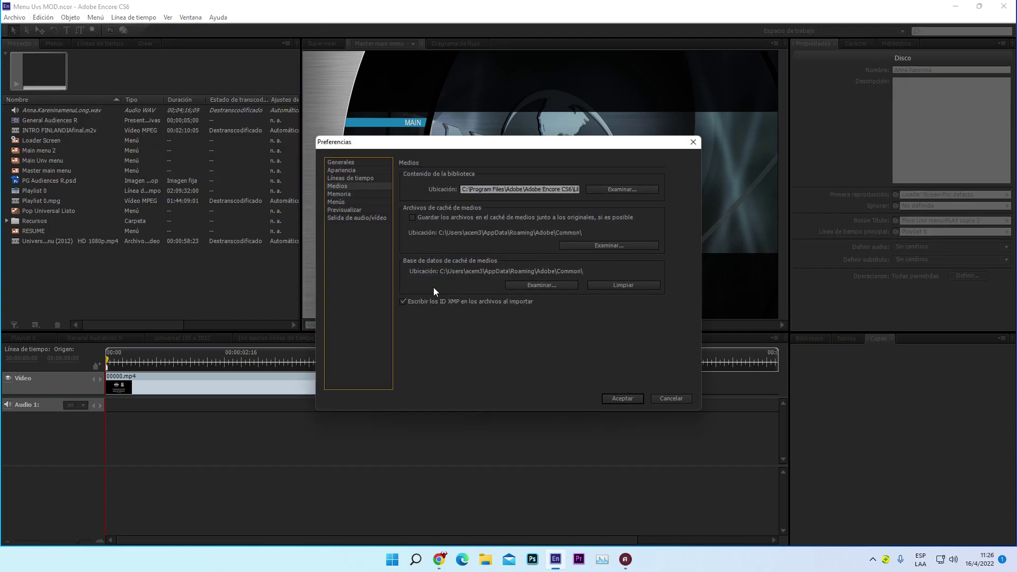
{"action": "left_click", "coordinate": [622, 286]}
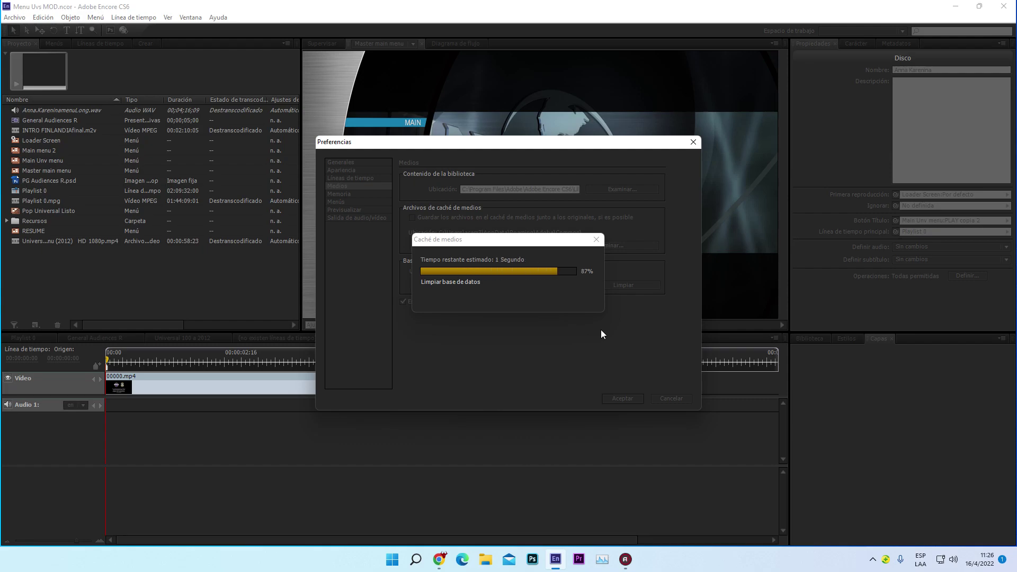
{"action": "left_click", "coordinate": [623, 398]}
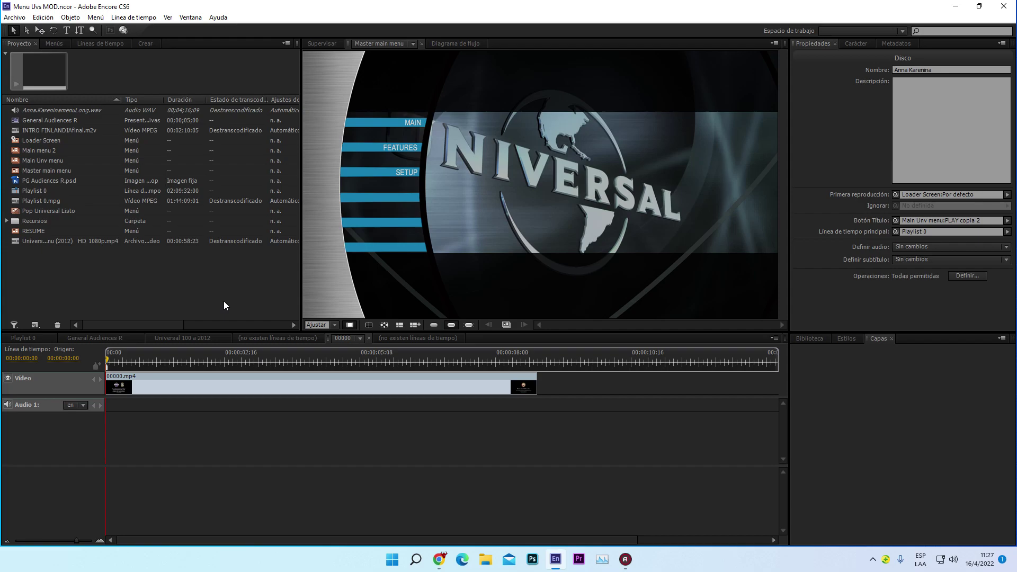
- Examine the basic properties and pages of the Master main menu, Main Unv menu and Pop Universal Listo
{"action": "left_click", "coordinate": [370, 298]}
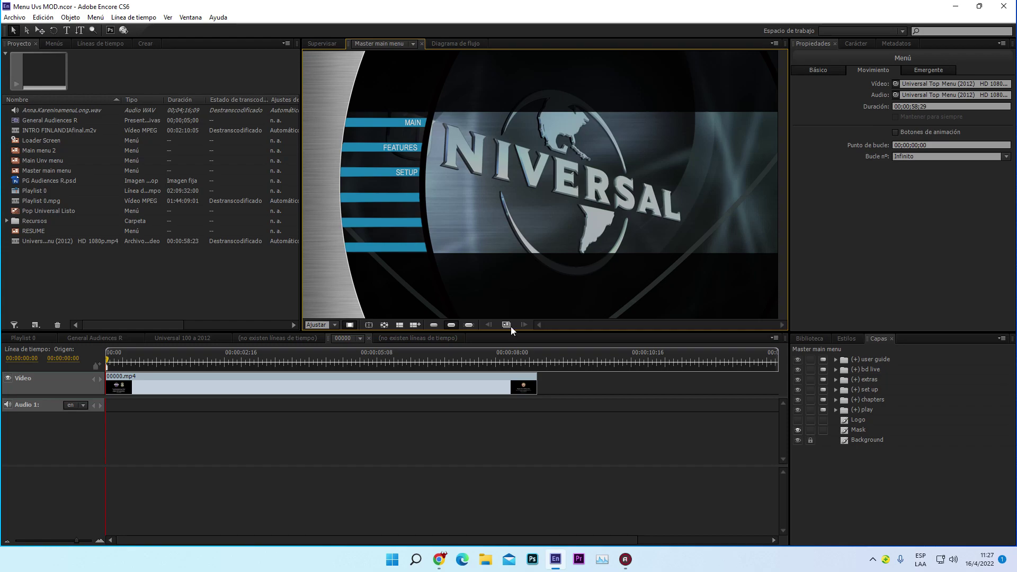
{"action": "left_click", "coordinate": [816, 70]}
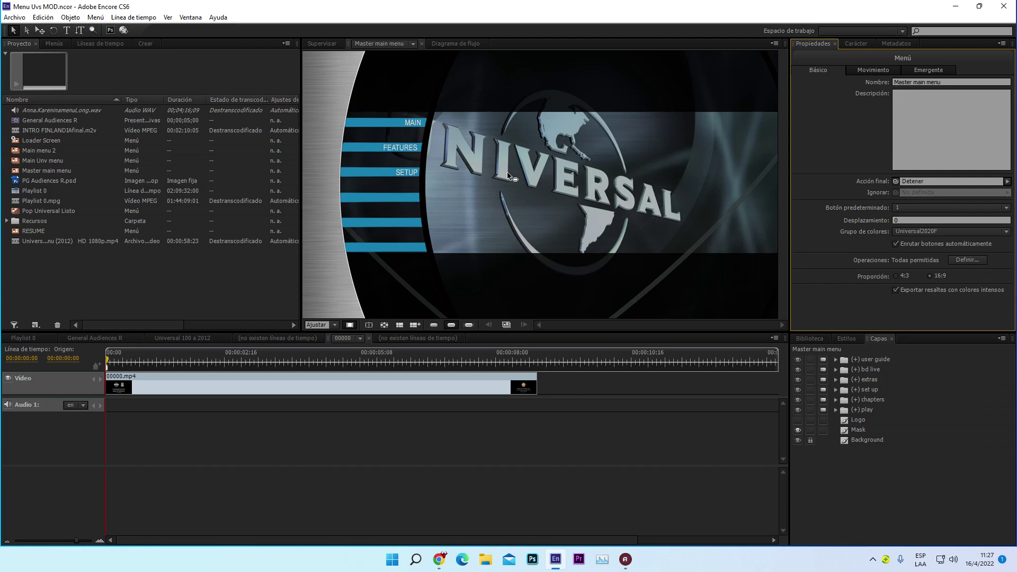
{"action": "double_click", "coordinate": [44, 161]}
{"action": "left_click", "coordinate": [43, 161]}
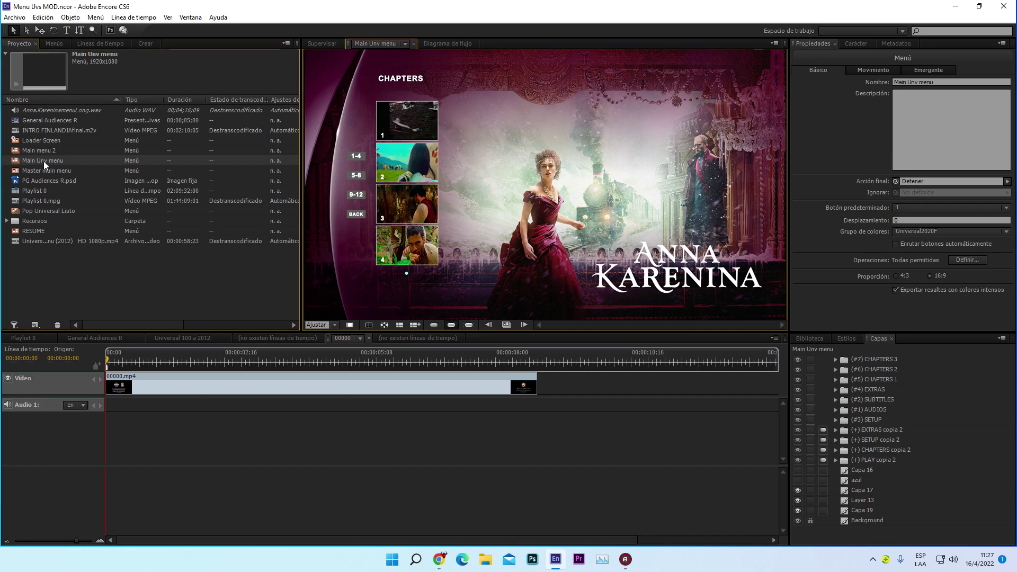
{"action": "double_click", "coordinate": [41, 211]}
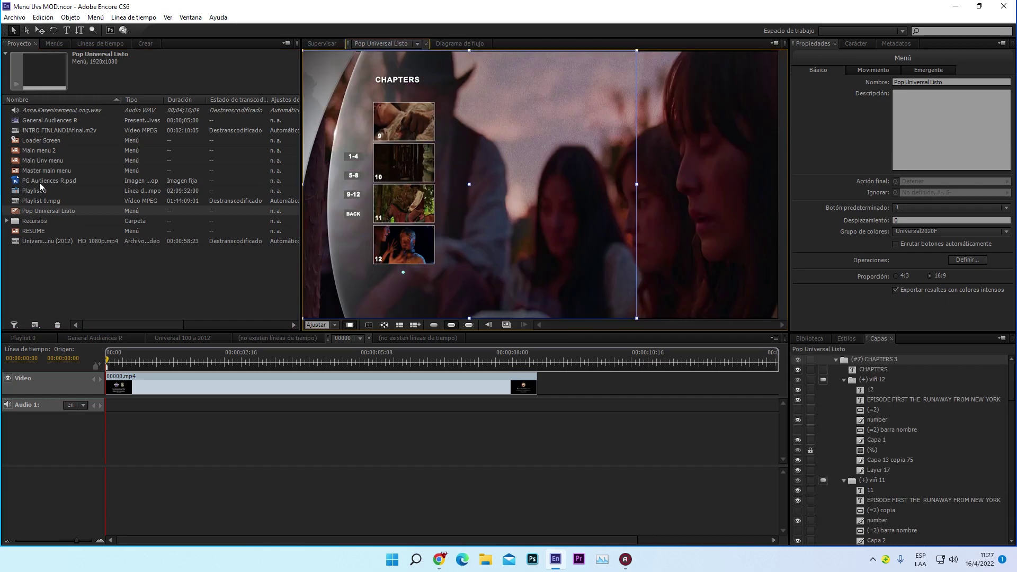
{"action": "double_click", "coordinate": [41, 169]}
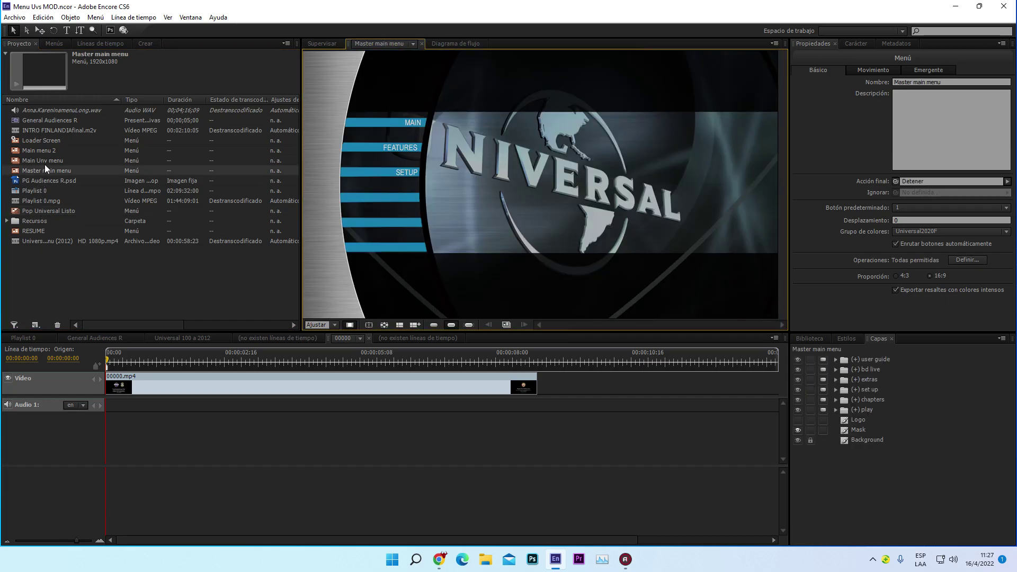
{"action": "double_click", "coordinate": [44, 160]}
- Open Main menu 2 and enable text subpicture creation for its play, chapters and set up buttons
{"action": "double_click", "coordinate": [38, 146]}
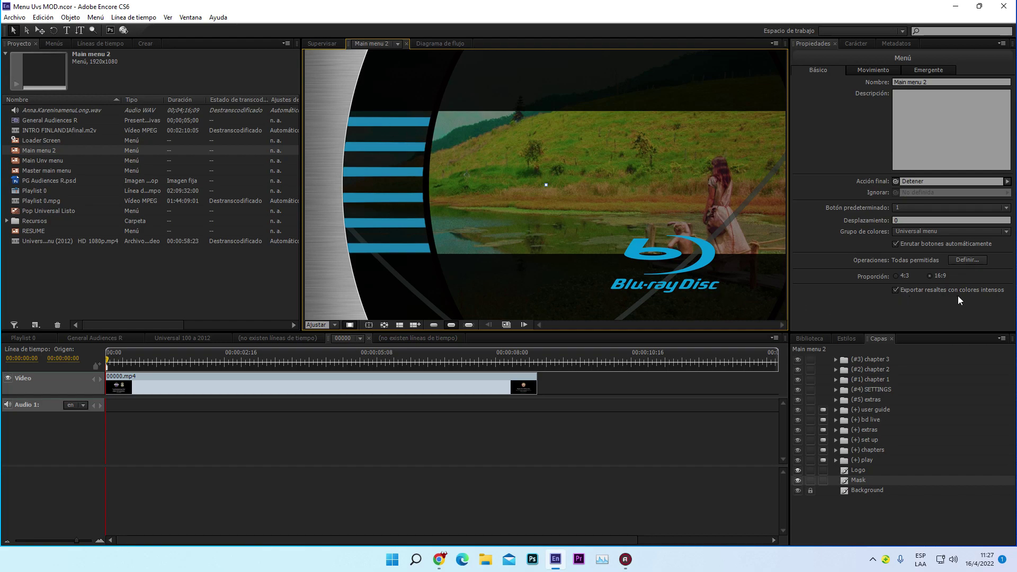
{"action": "left_click", "coordinate": [406, 125]}
{"action": "left_click", "coordinate": [408, 152], "text": "shift"}
{"action": "left_click", "coordinate": [401, 175], "text": "shift"}
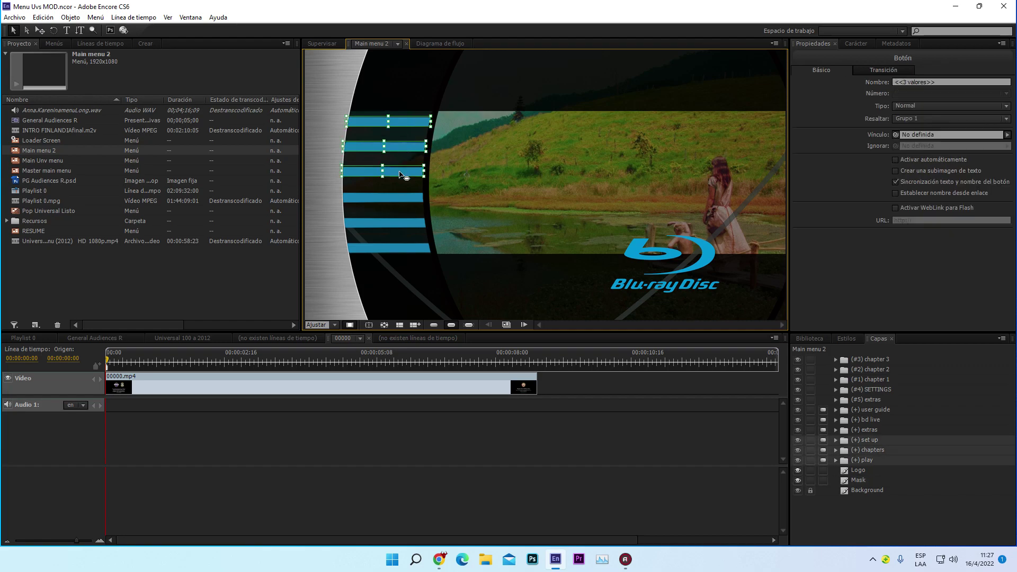
{"action": "left_click", "coordinate": [895, 172]}
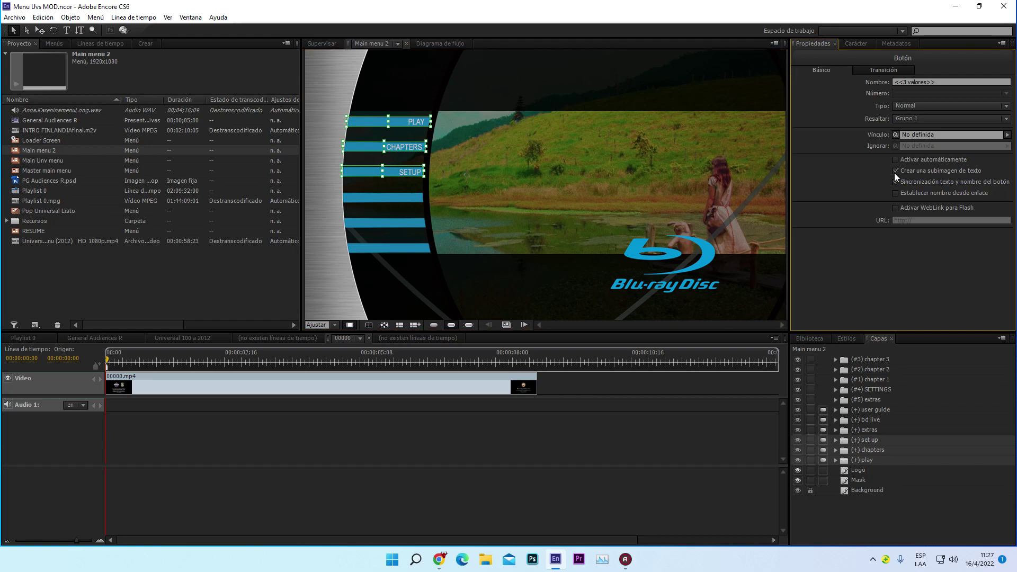
- Enable text subpicture creation for the extras, bd live and user guide buttons of Main menu 2
{"action": "left_click", "coordinate": [412, 199]}
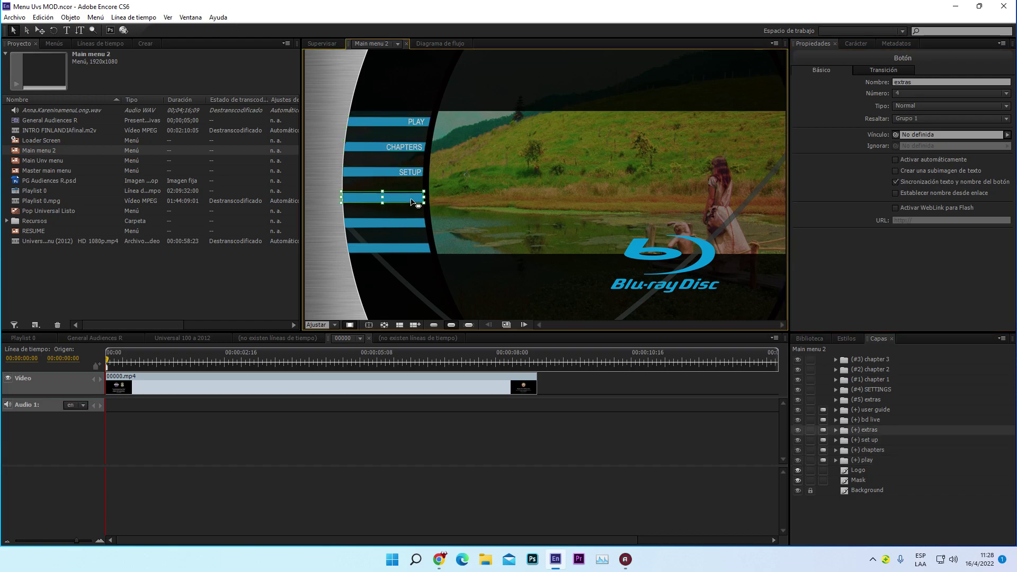
{"action": "left_click", "coordinate": [414, 223], "text": "shift"}
{"action": "left_click", "coordinate": [414, 248], "text": "shift"}
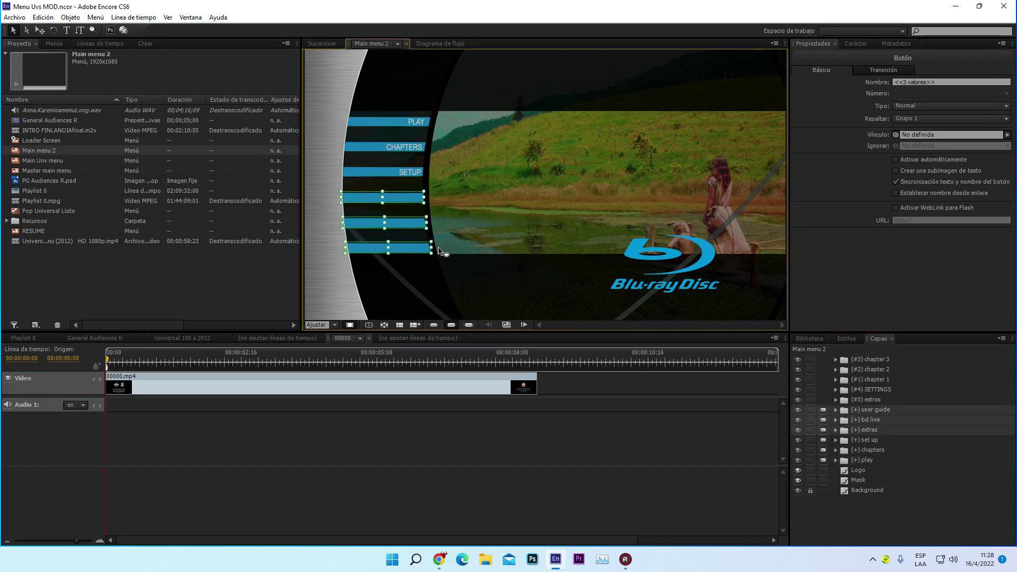
{"action": "left_click", "coordinate": [896, 171]}
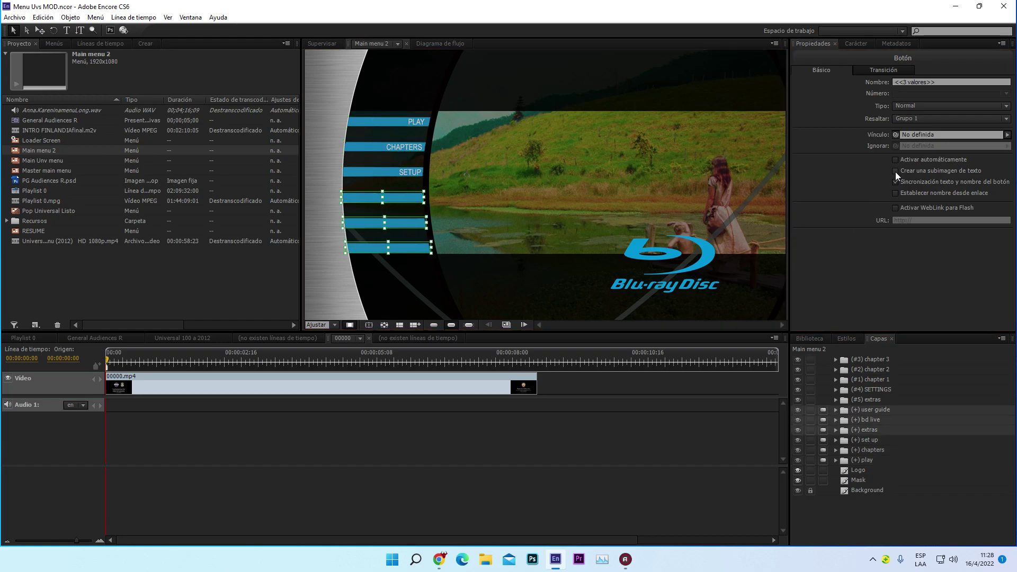
{"action": "left_click", "coordinate": [581, 191]}
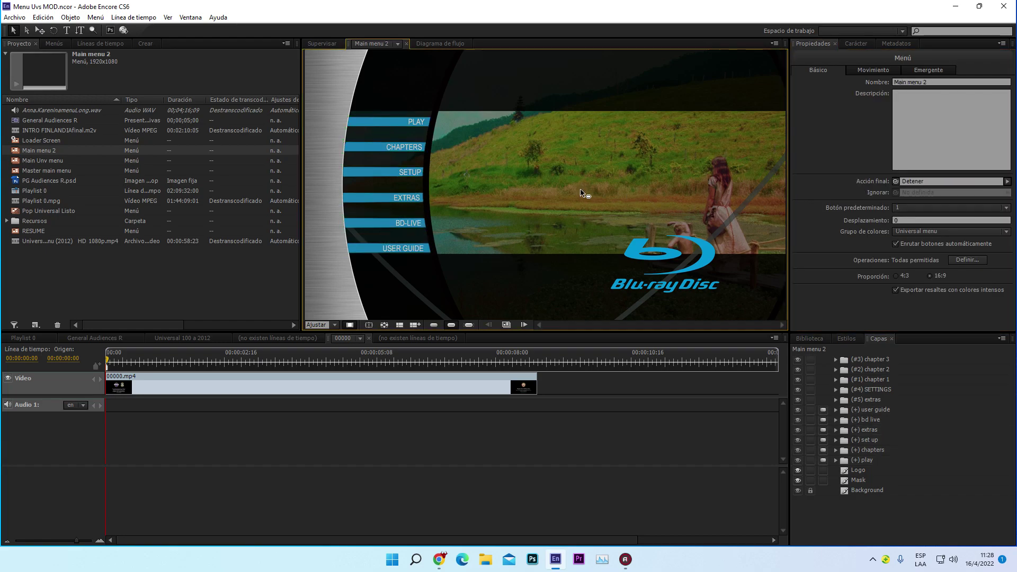
- Preview the normal, selected and activated subpicture highlights of the Main menu 2 buttons
{"action": "left_click", "coordinate": [466, 324]}
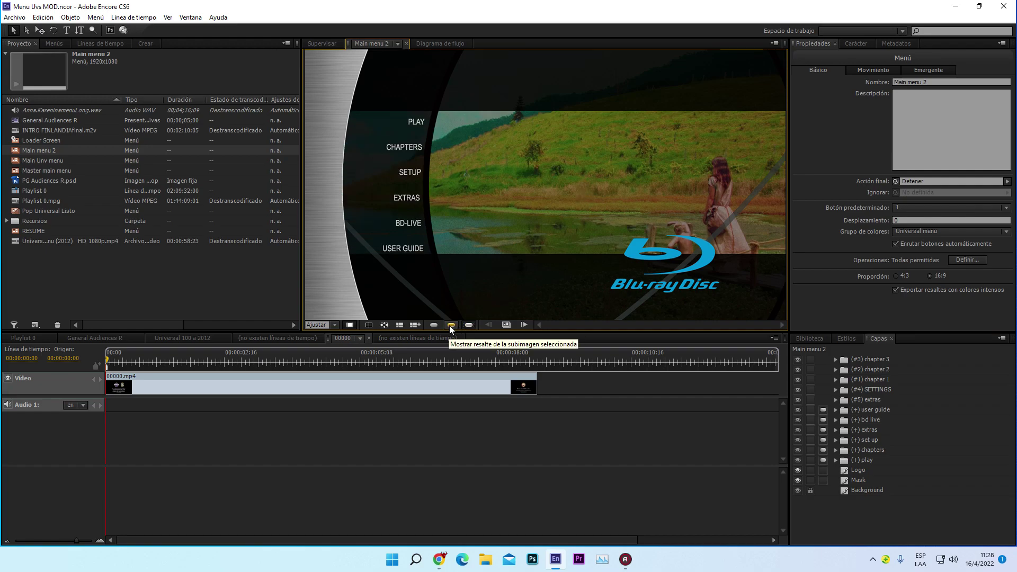
{"action": "left_click", "coordinate": [432, 324]}
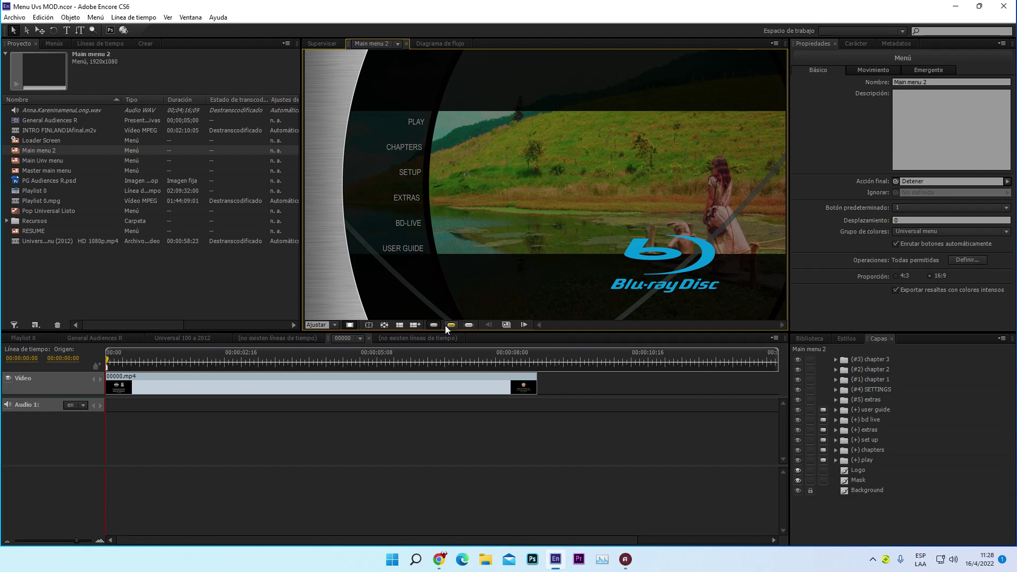
{"action": "left_click", "coordinate": [448, 325]}
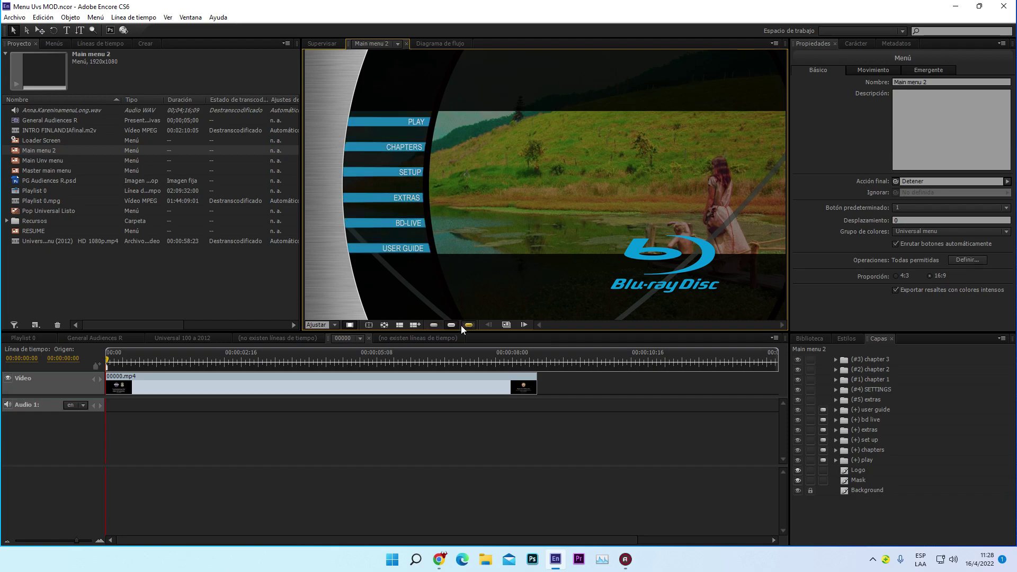
{"action": "left_click", "coordinate": [449, 326]}
{"action": "left_click", "coordinate": [449, 326]}
- Link the PLAY button of Main menu 2 to Playlist 0
{"action": "left_click", "coordinate": [417, 123]}
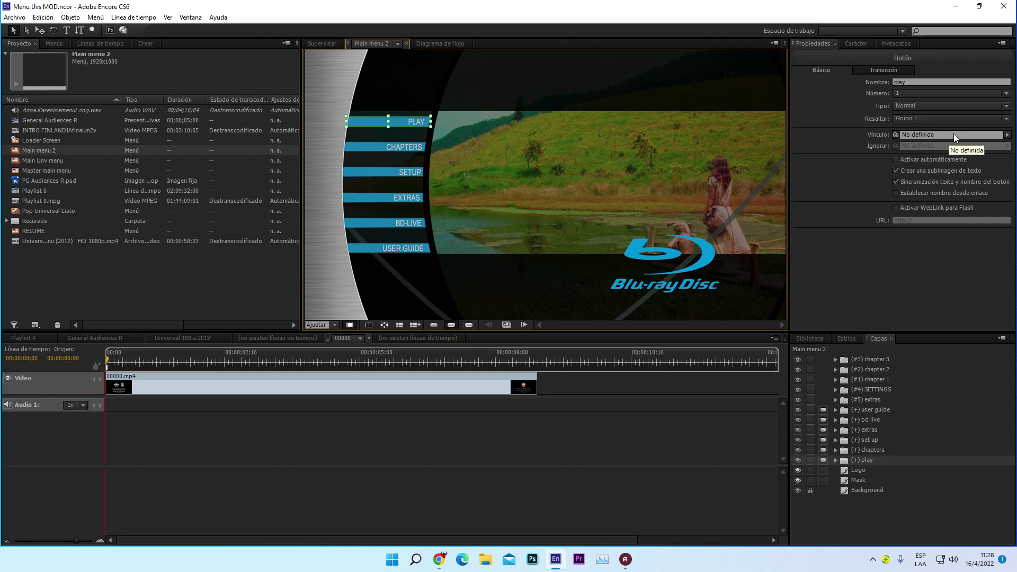
{"action": "right_click", "coordinate": [413, 122]}
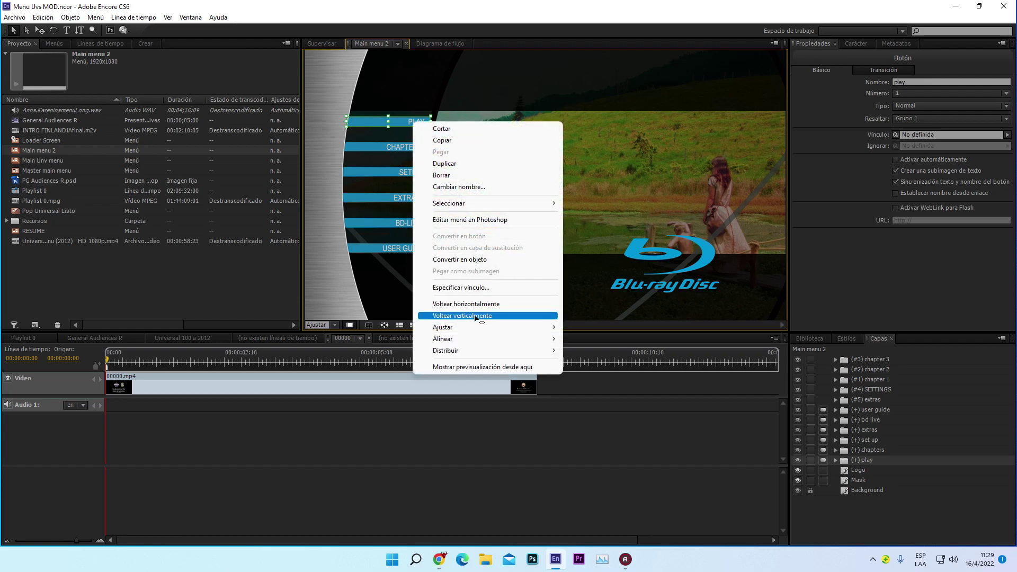
{"action": "left_click", "coordinate": [489, 288]}
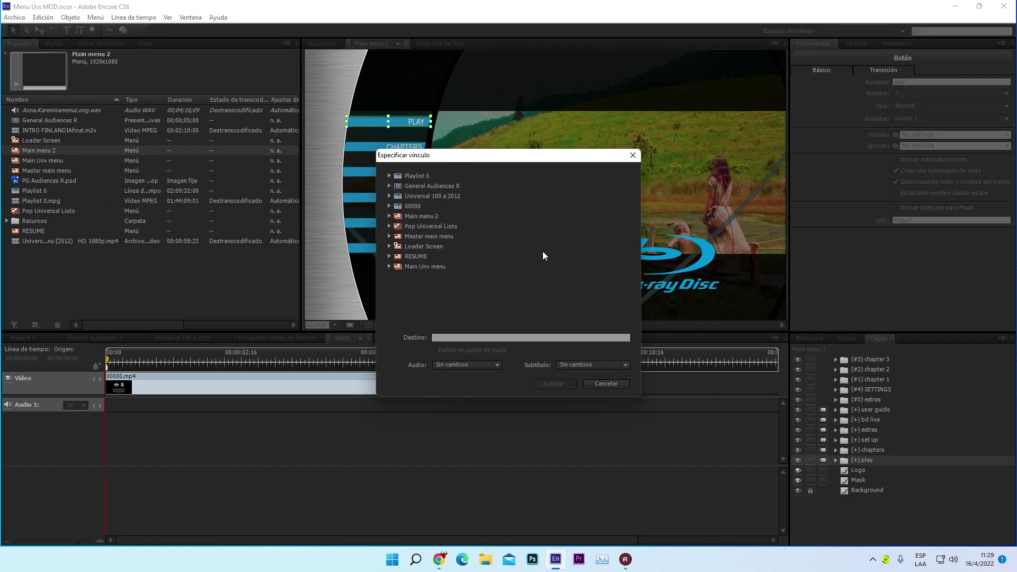
{"action": "left_click", "coordinate": [418, 176]}
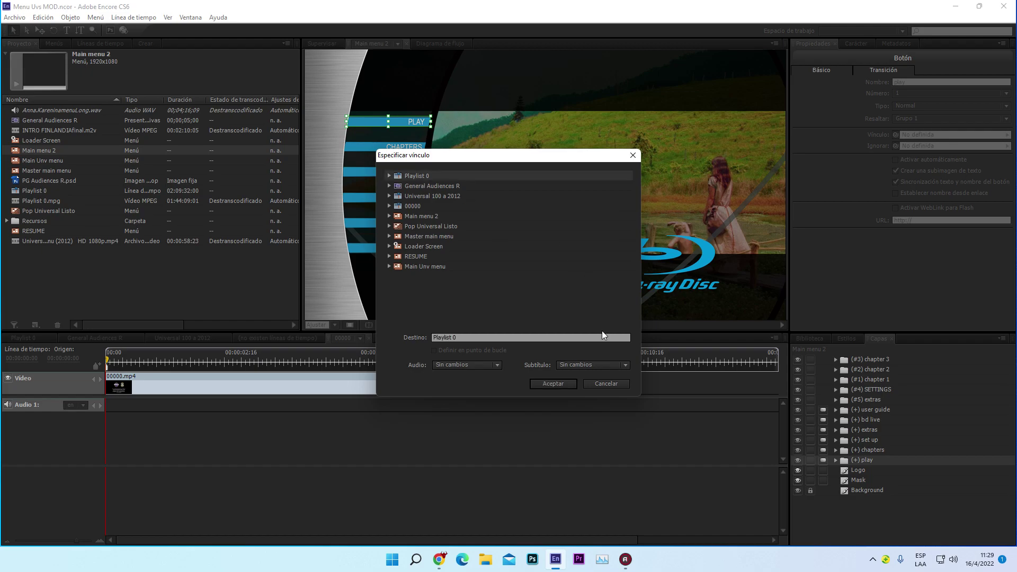
{"action": "left_click", "coordinate": [563, 382]}
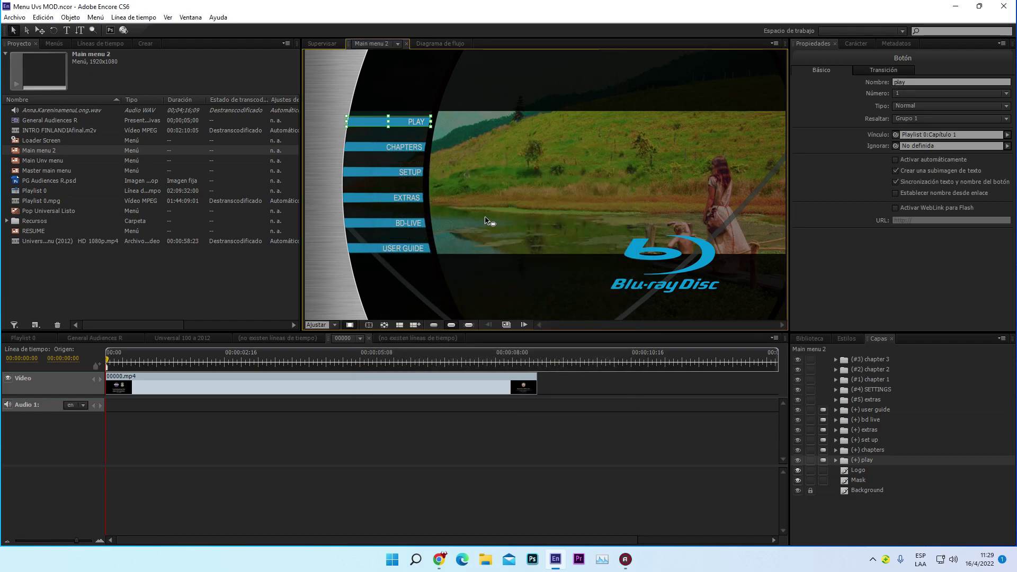
- Link the CHAPTERS button to button 1 on the chapter 1 page of Main menu 2
{"action": "left_click", "coordinate": [412, 153]}
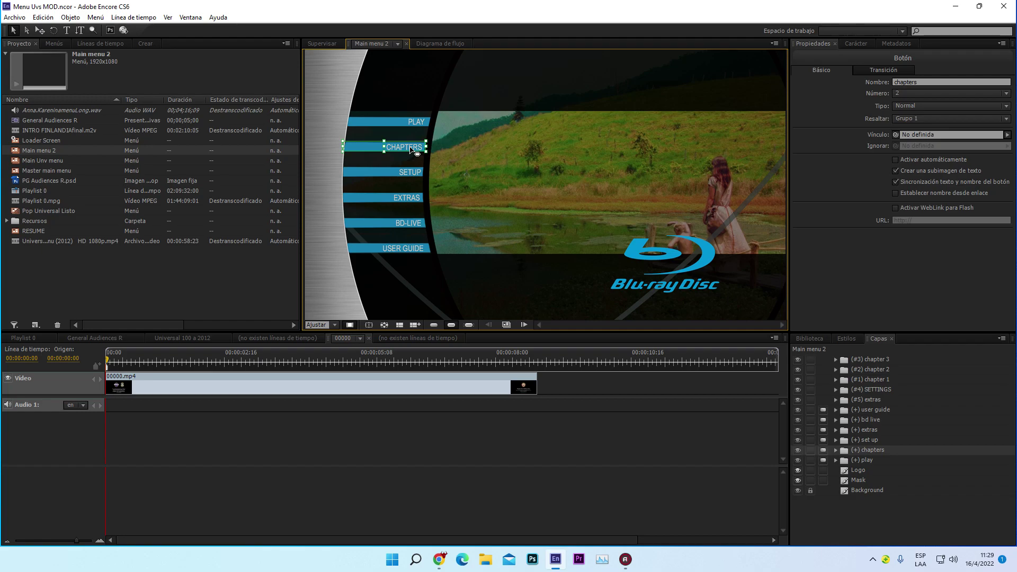
{"action": "right_click", "coordinate": [411, 150]}
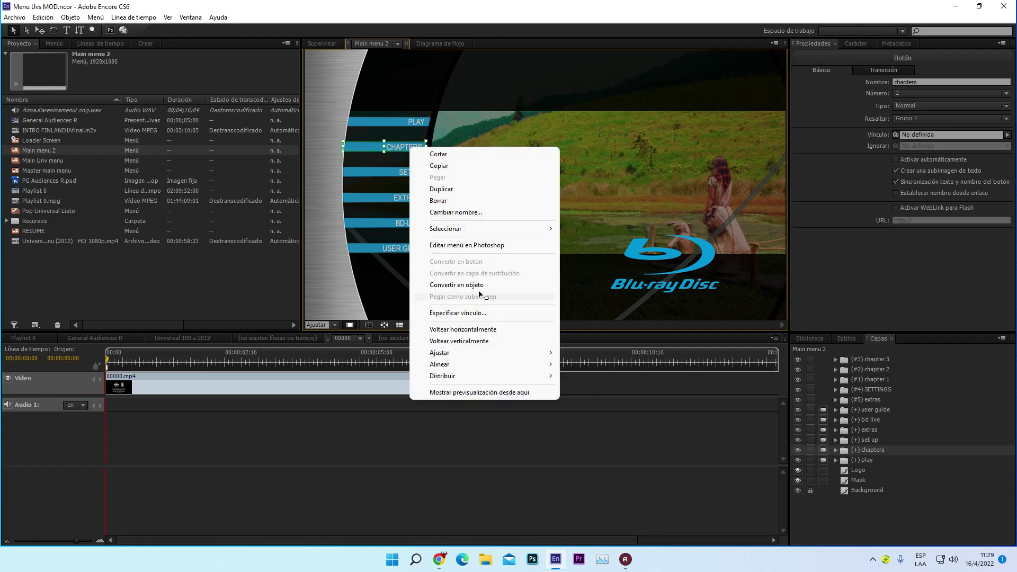
{"action": "left_click", "coordinate": [488, 312]}
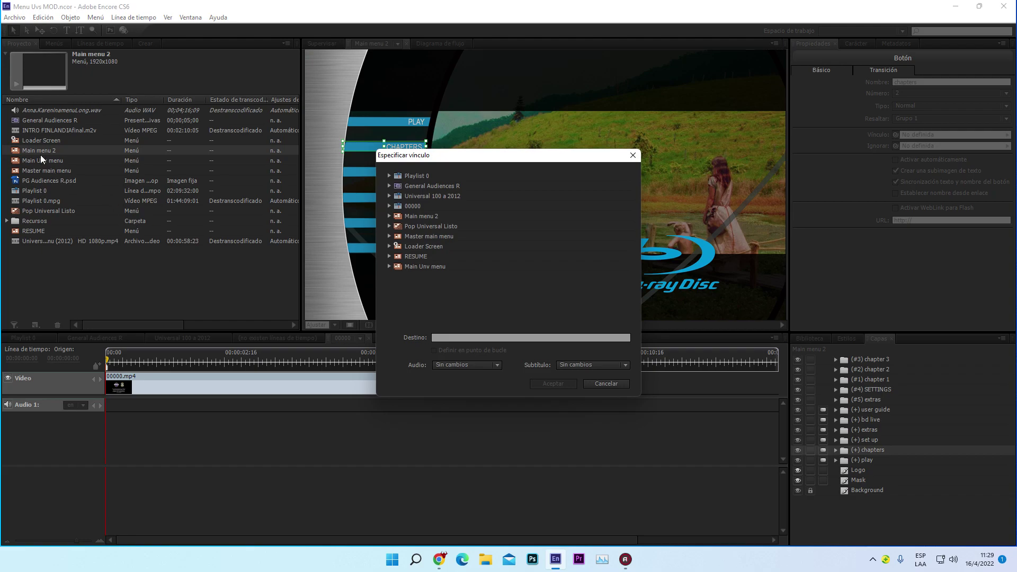
{"action": "left_click", "coordinate": [389, 215]}
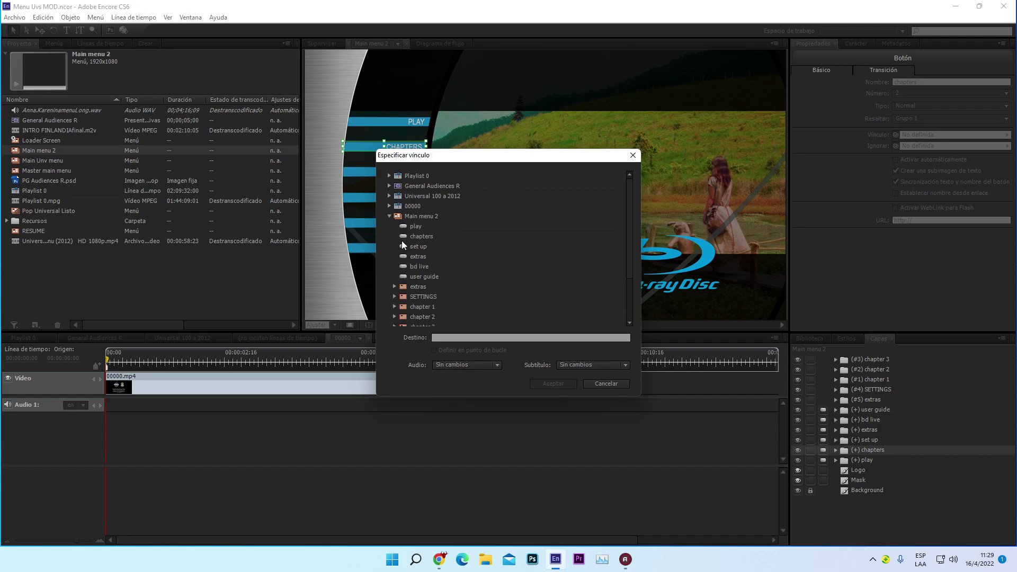
{"action": "scroll", "coordinate": [437, 279], "scroll_direction": "down", "scroll_amount": 2}
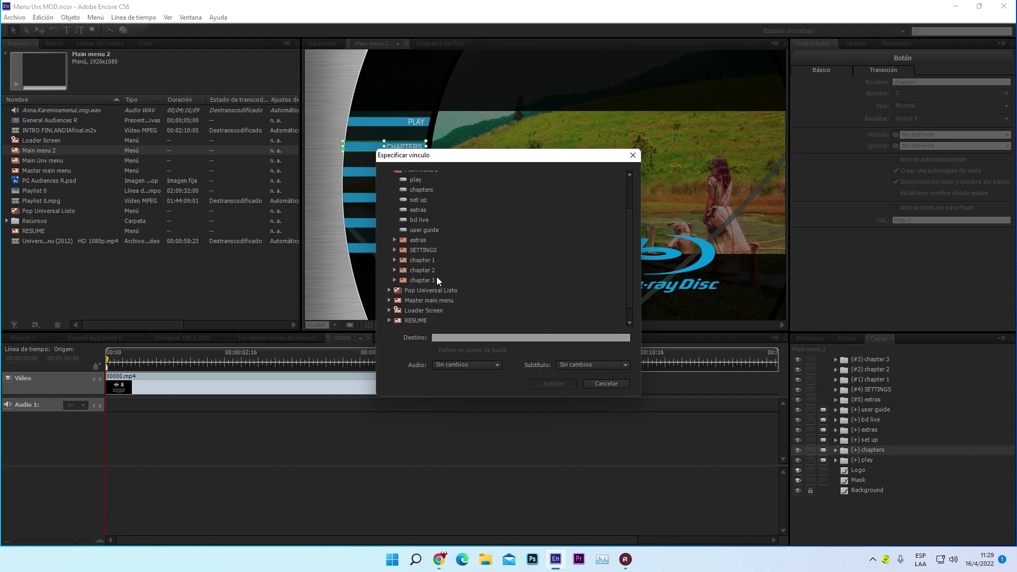
{"action": "left_click", "coordinate": [394, 260]}
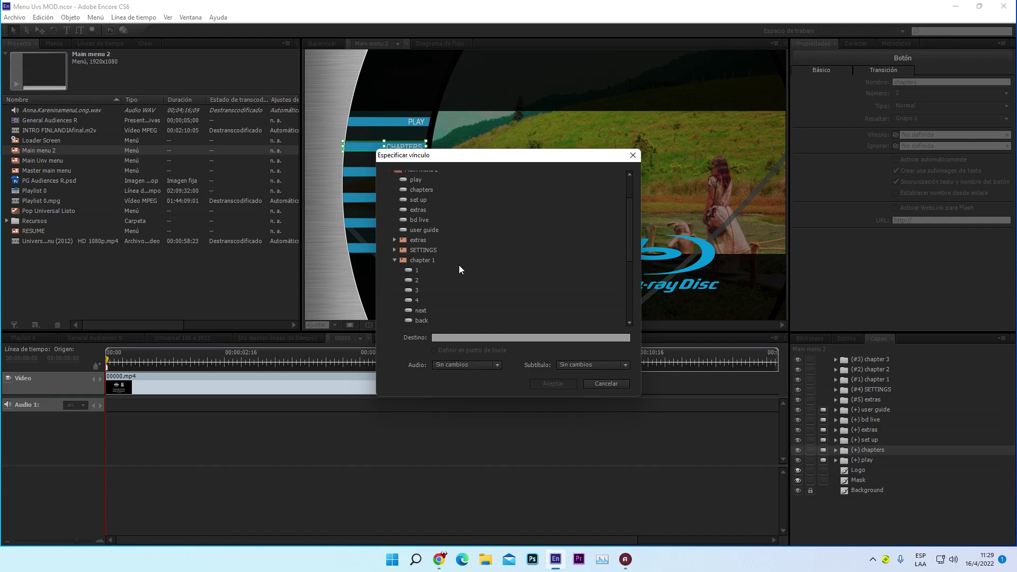
{"action": "scroll", "coordinate": [459, 265], "scroll_direction": "down", "scroll_amount": 2}
{"action": "left_click", "coordinate": [414, 224]}
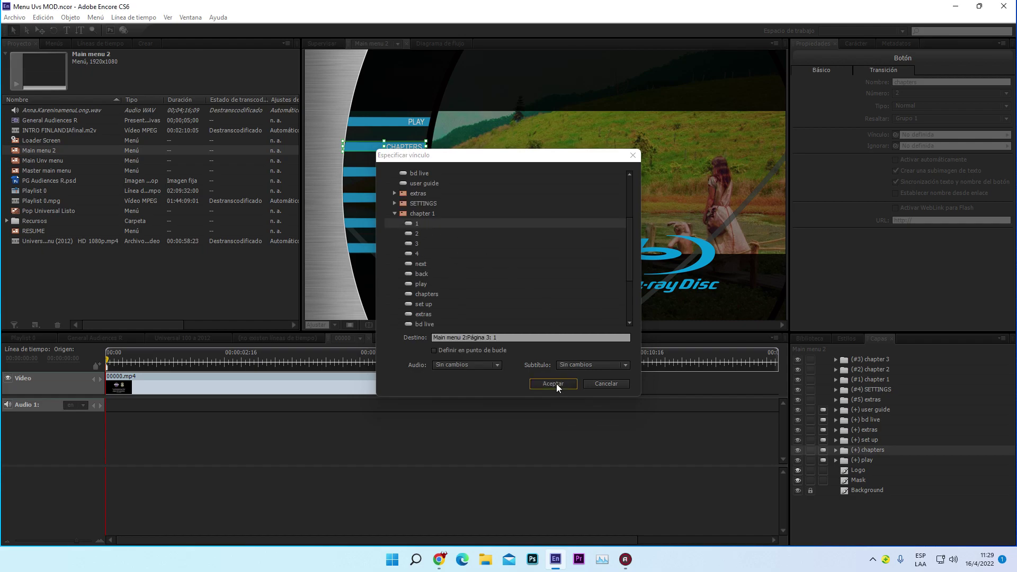
{"action": "left_click", "coordinate": [556, 384]}
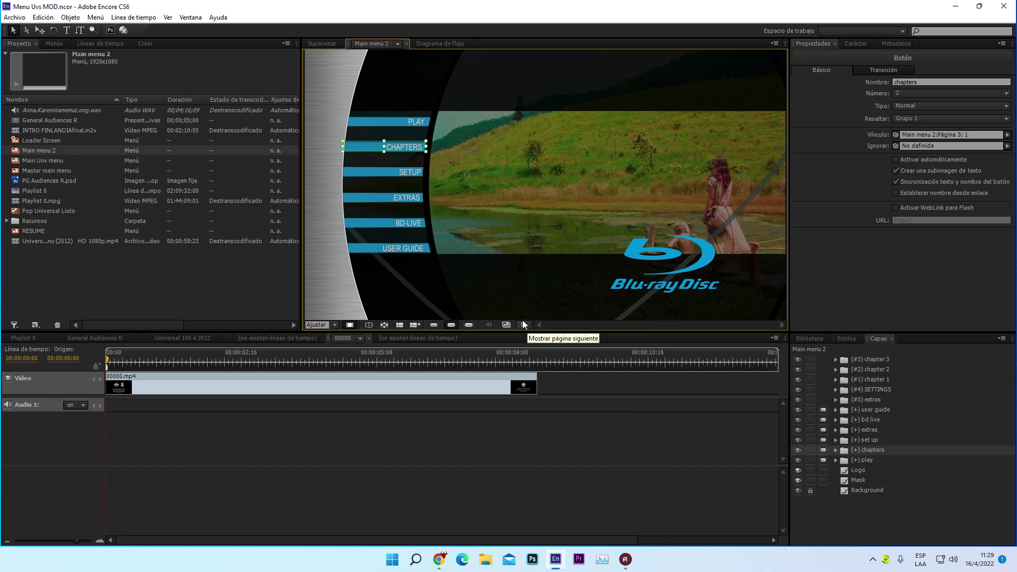
- Link the SETUP button of Main menu 2 to the English DTS HD Master Audio 2.0 button on the SETTINGS page
{"action": "right_click", "coordinate": [414, 177]}
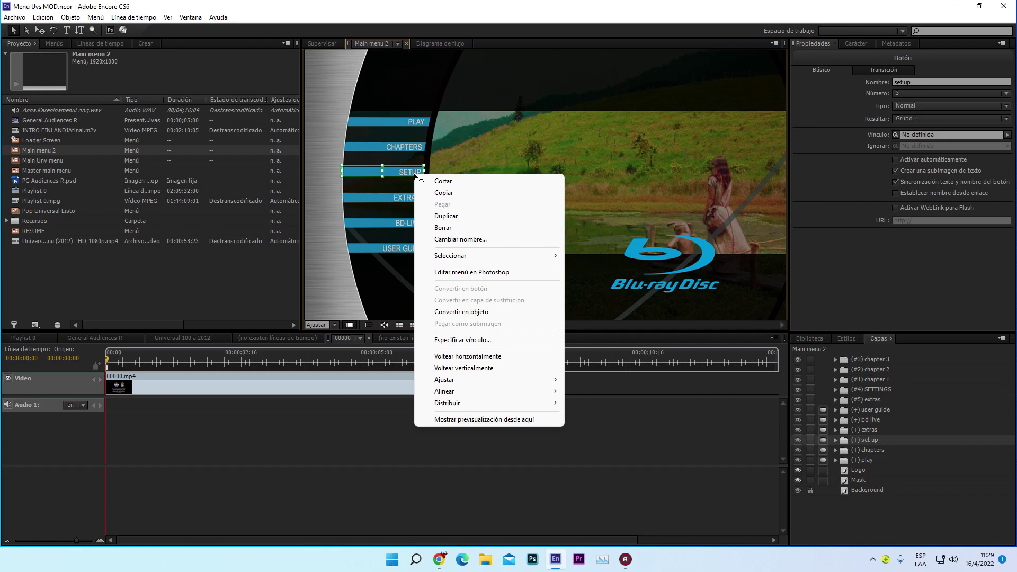
{"action": "left_click", "coordinate": [508, 341]}
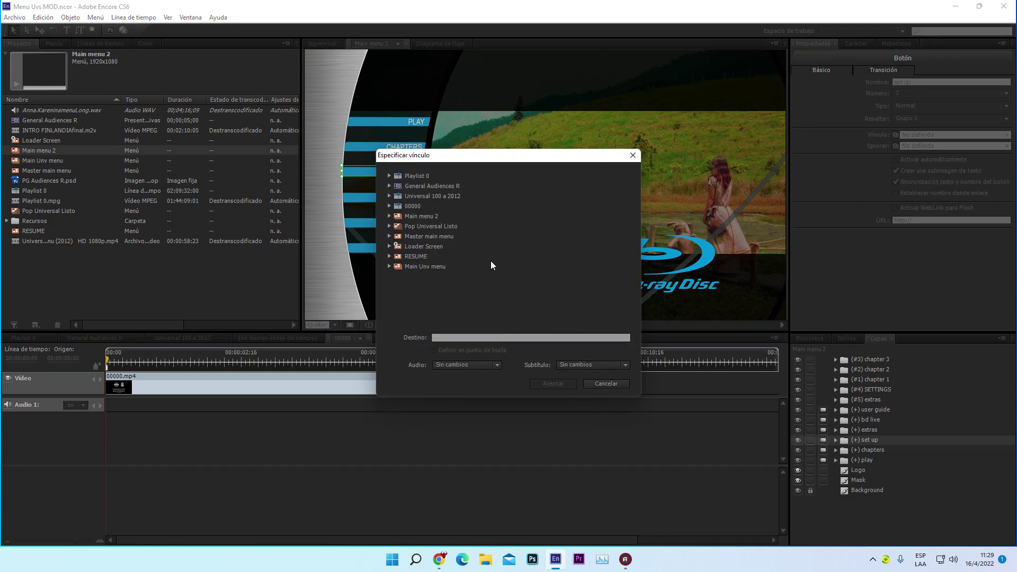
{"action": "left_click", "coordinate": [389, 216]}
{"action": "scroll", "coordinate": [423, 263], "scroll_direction": "down", "scroll_amount": 2}
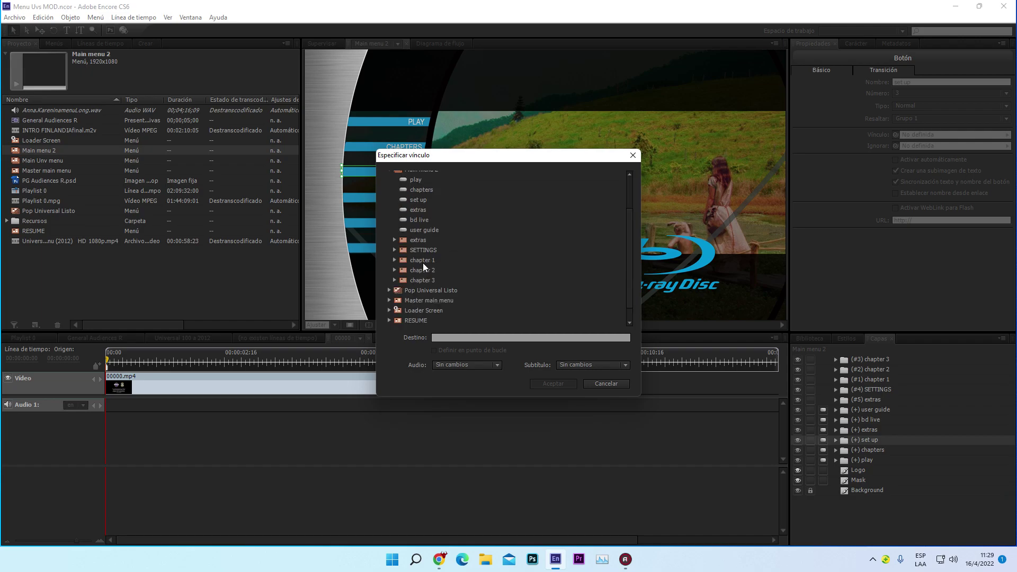
{"action": "left_click", "coordinate": [395, 250]}
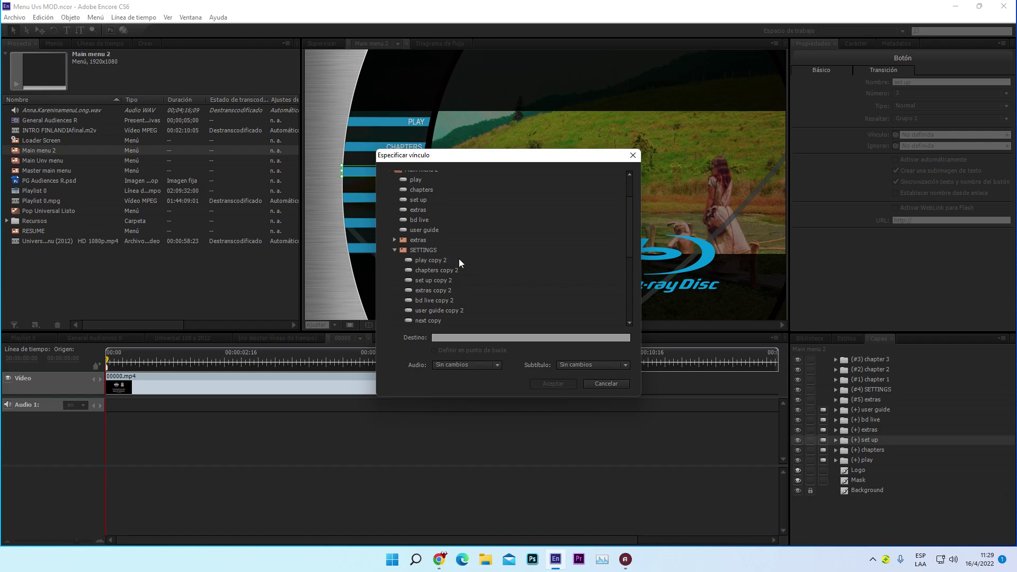
{"action": "scroll", "coordinate": [459, 258], "scroll_direction": "down", "scroll_amount": 1}
{"action": "scroll", "coordinate": [459, 258], "scroll_direction": "down", "scroll_amount": 2}
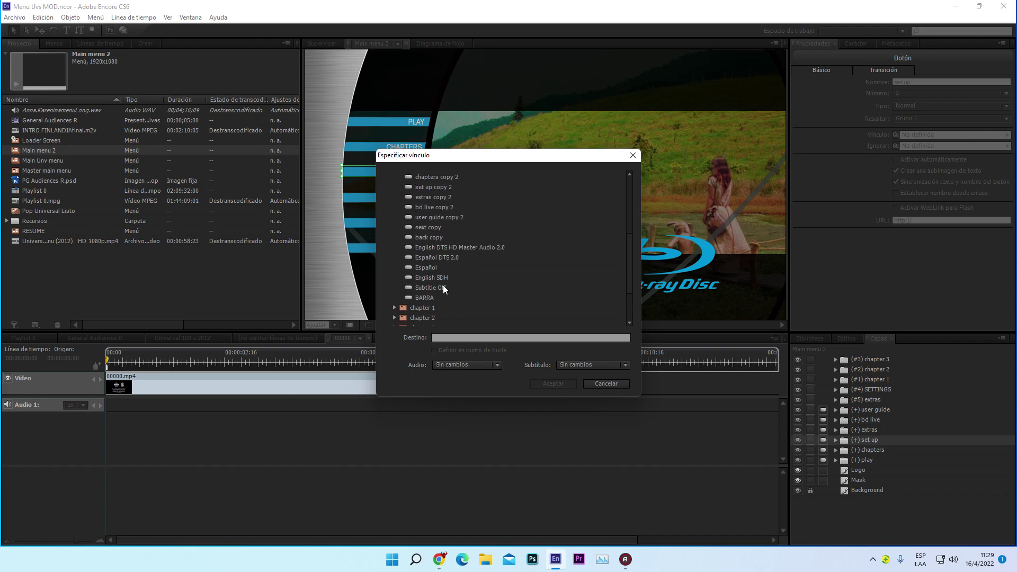
{"action": "left_click", "coordinate": [448, 248]}
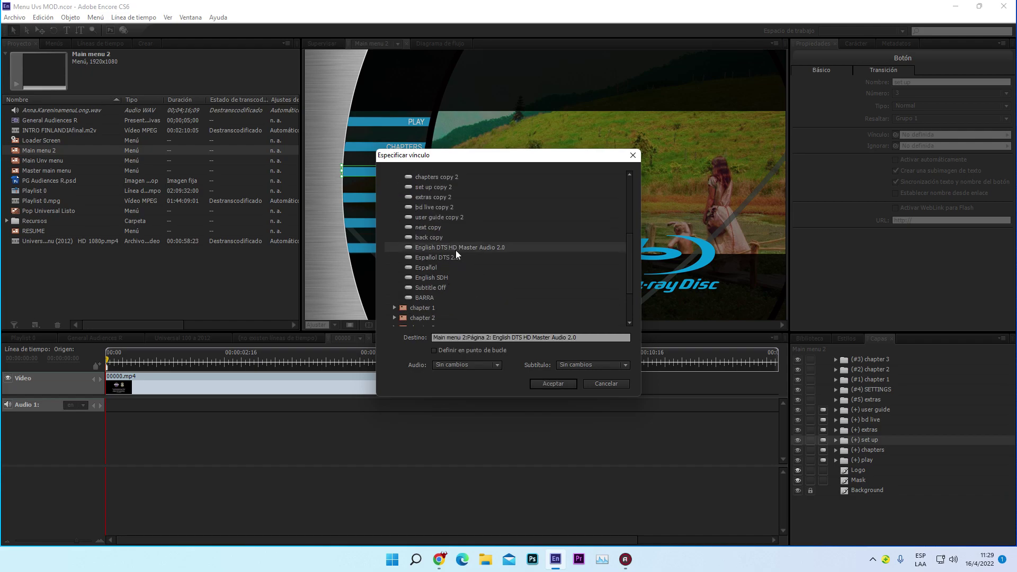
{"action": "left_click", "coordinate": [557, 383]}
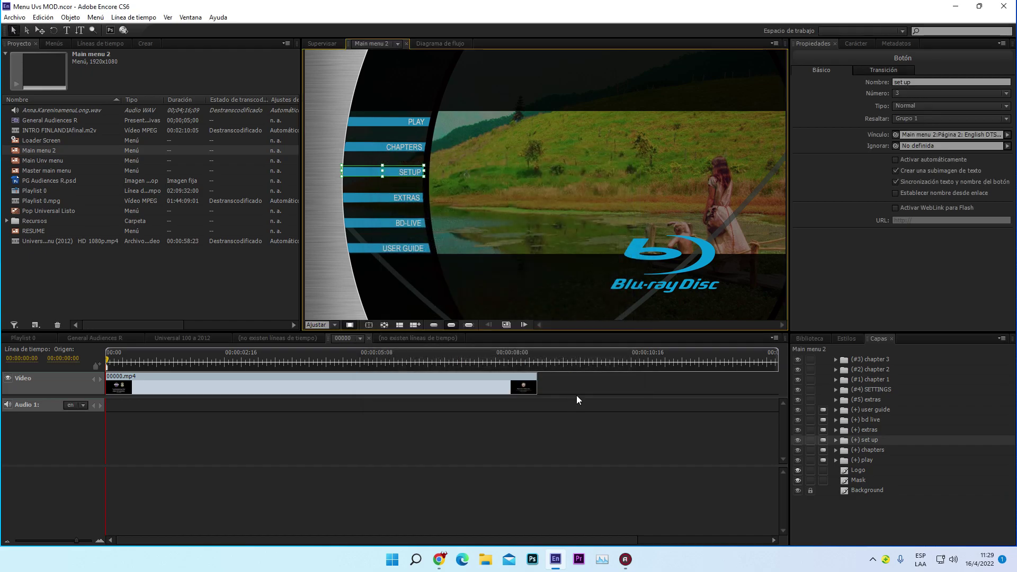
- Go to the SETTINGS page of Main menu 2 and preview the normal and selected highlights of its buttons
{"action": "left_click", "coordinate": [415, 149]}
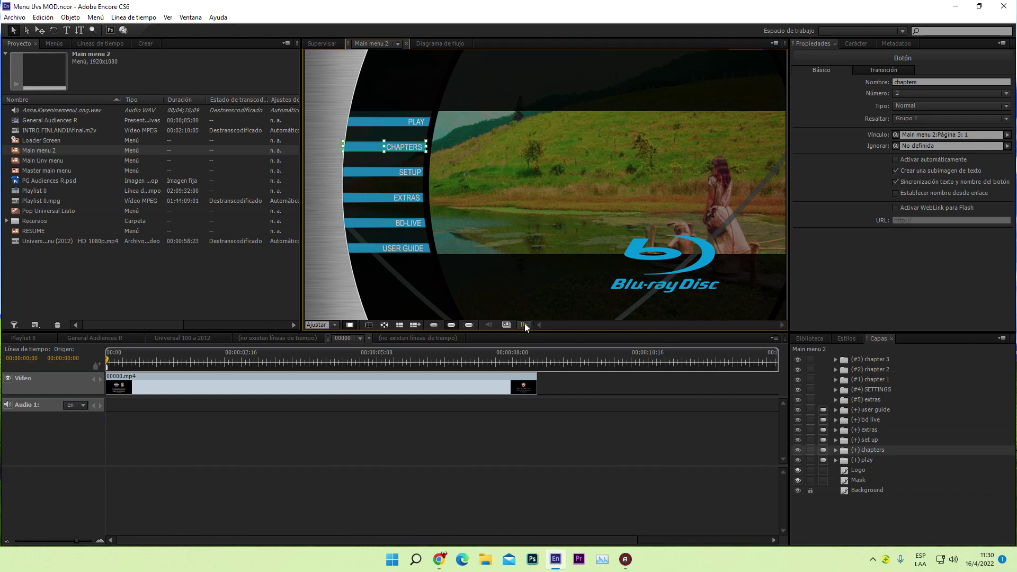
{"action": "left_click", "coordinate": [525, 325]}
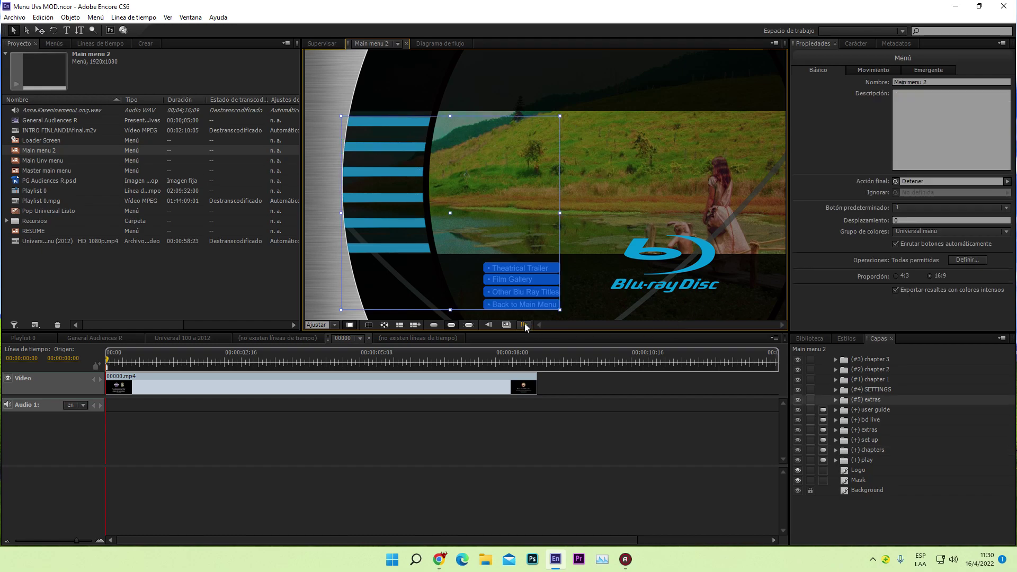
{"action": "left_click", "coordinate": [524, 325]}
{"action": "left_click", "coordinate": [524, 324]}
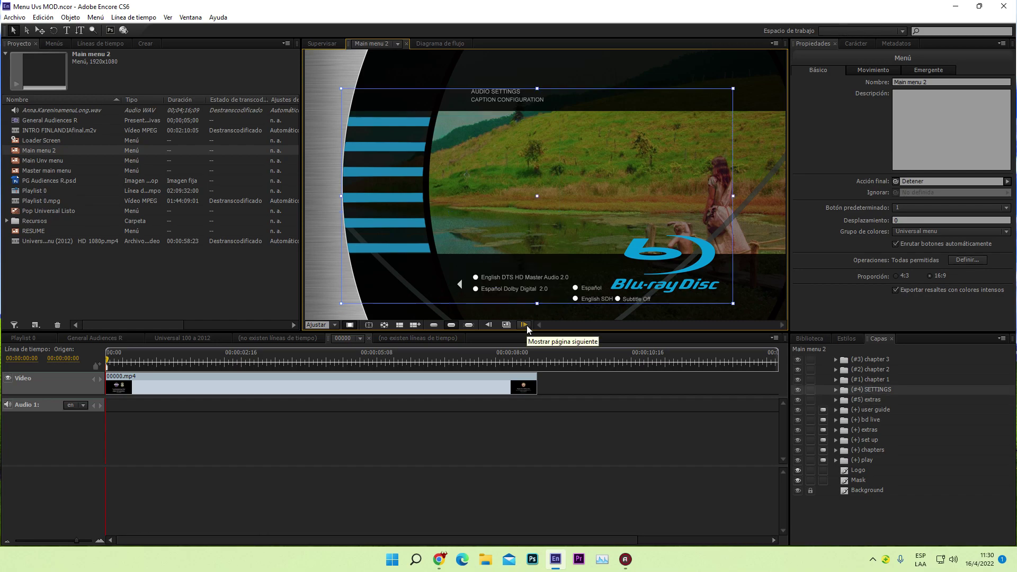
{"action": "left_click", "coordinate": [496, 281]}
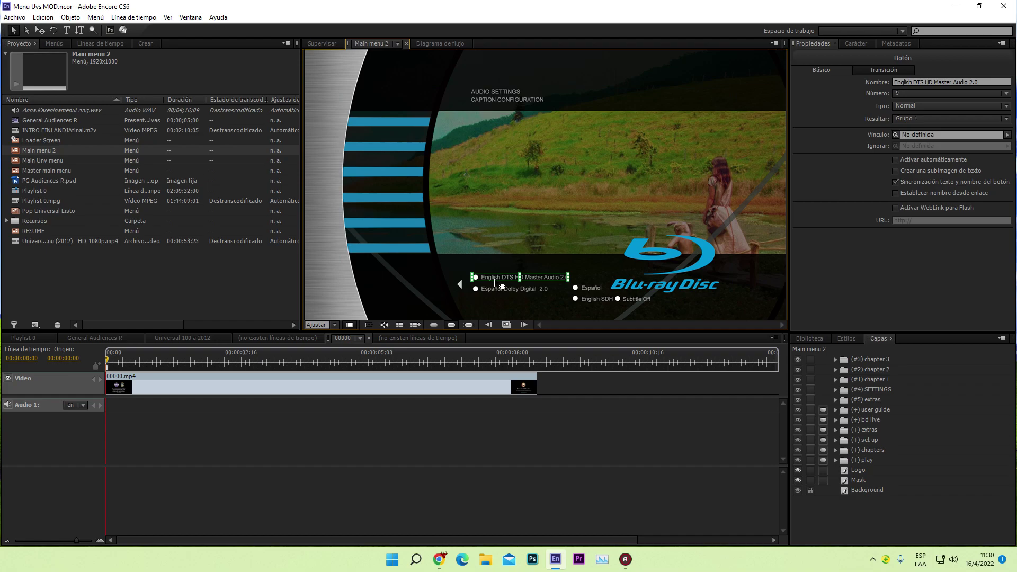
{"action": "left_click", "coordinate": [433, 324]}
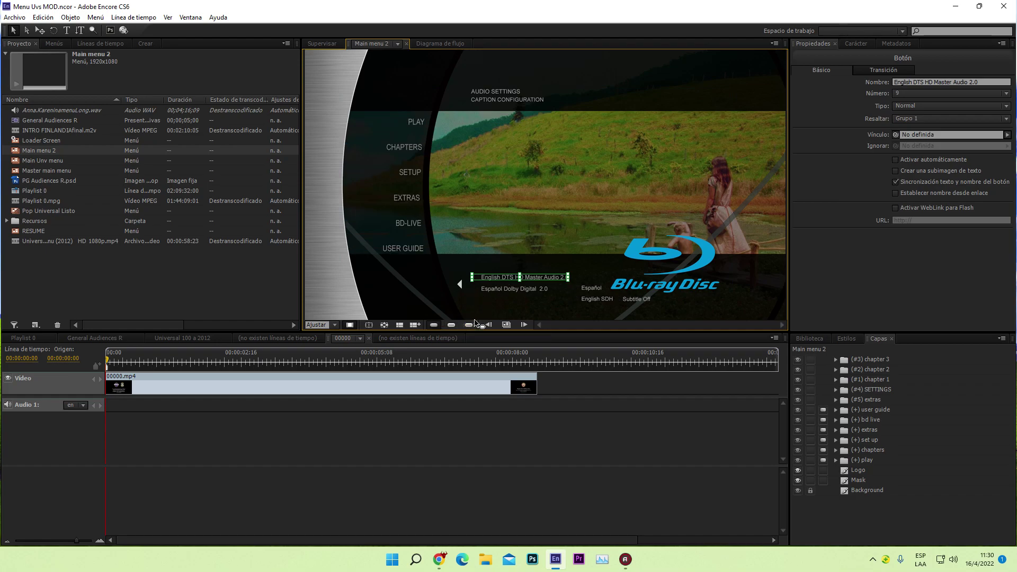
{"action": "left_click", "coordinate": [452, 325]}
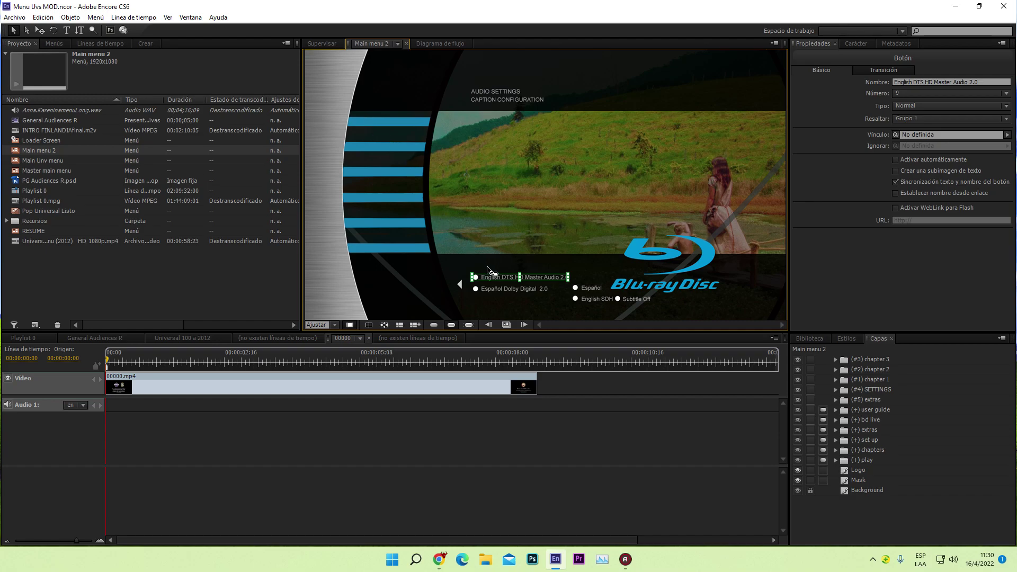
- Enable text subpicture creation for the six main navigation buttons, play through user guide, on the SETTINGS page
{"action": "left_click", "coordinate": [399, 126]}
{"action": "left_click", "coordinate": [386, 147], "text": "shift"}
{"action": "left_click", "coordinate": [383, 172], "text": "shift"}
{"action": "left_click", "coordinate": [385, 197], "text": "shift"}
{"action": "left_click", "coordinate": [394, 225], "text": "shift"}
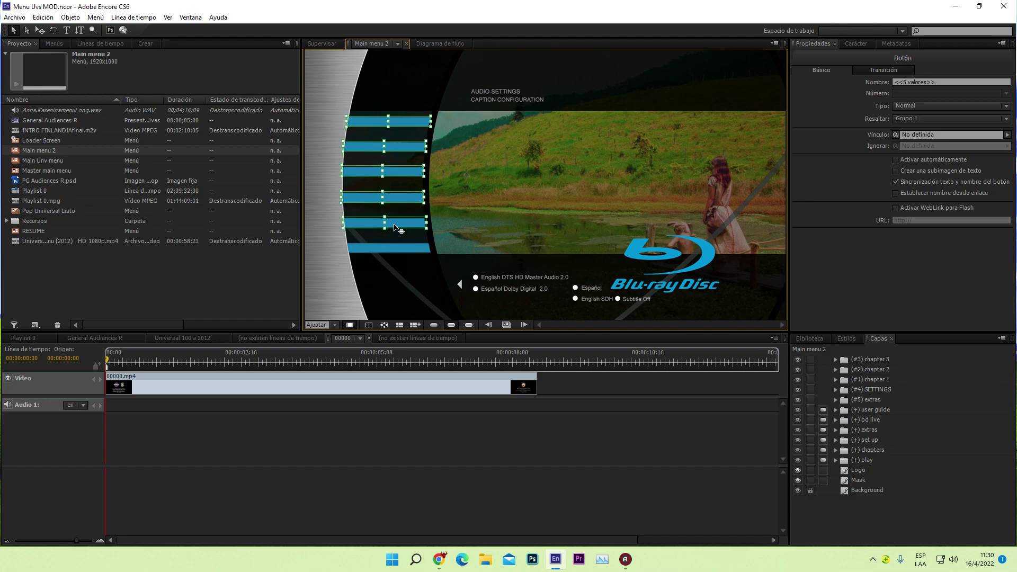
{"action": "left_click", "coordinate": [399, 247], "text": "shift"}
{"action": "left_click", "coordinate": [895, 170]}
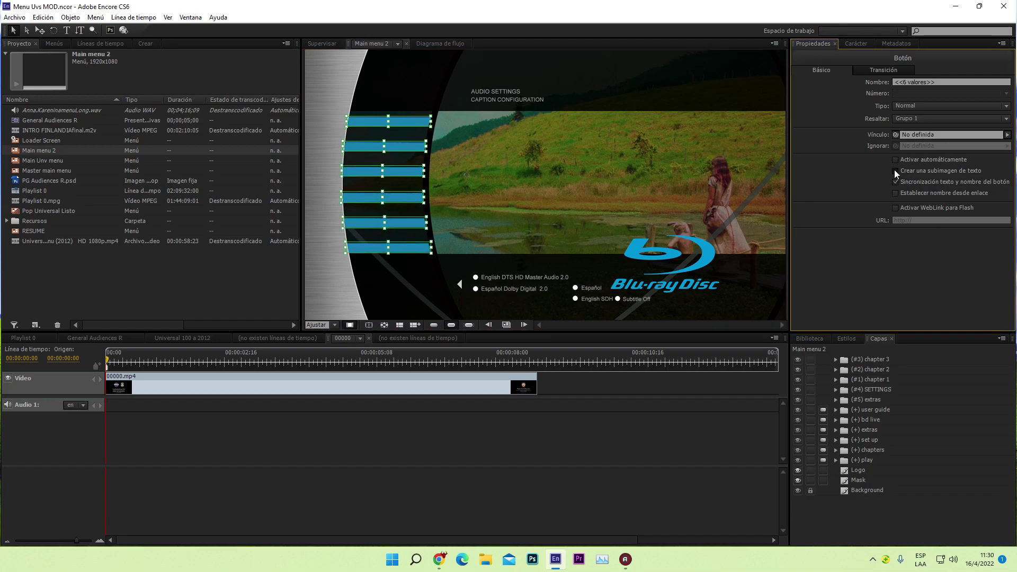
{"action": "left_click", "coordinate": [428, 286]}
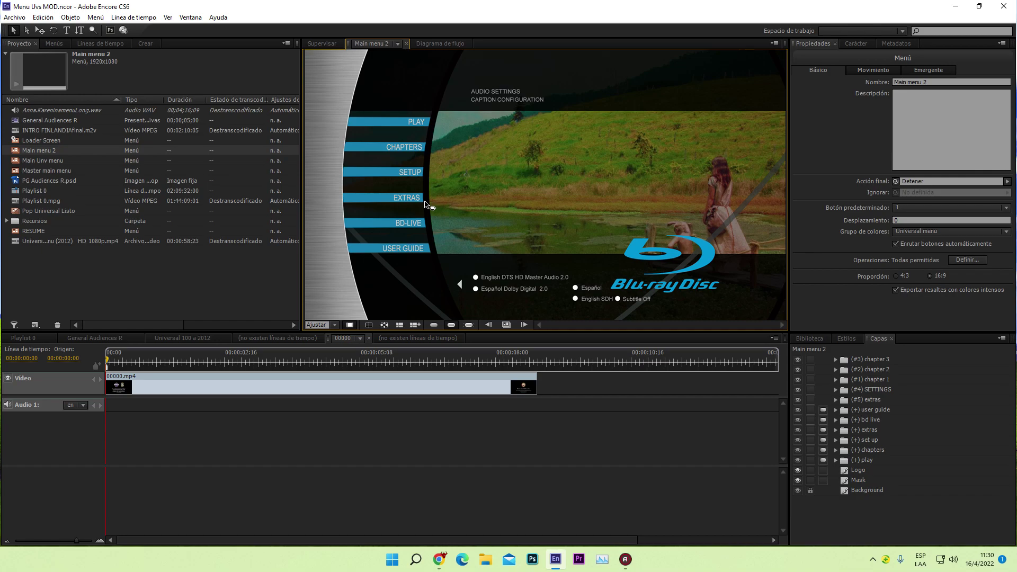
- Link the SETUP button on the SETTINGS page to the set up button of Main menu 2
{"action": "left_click", "coordinate": [414, 175]}
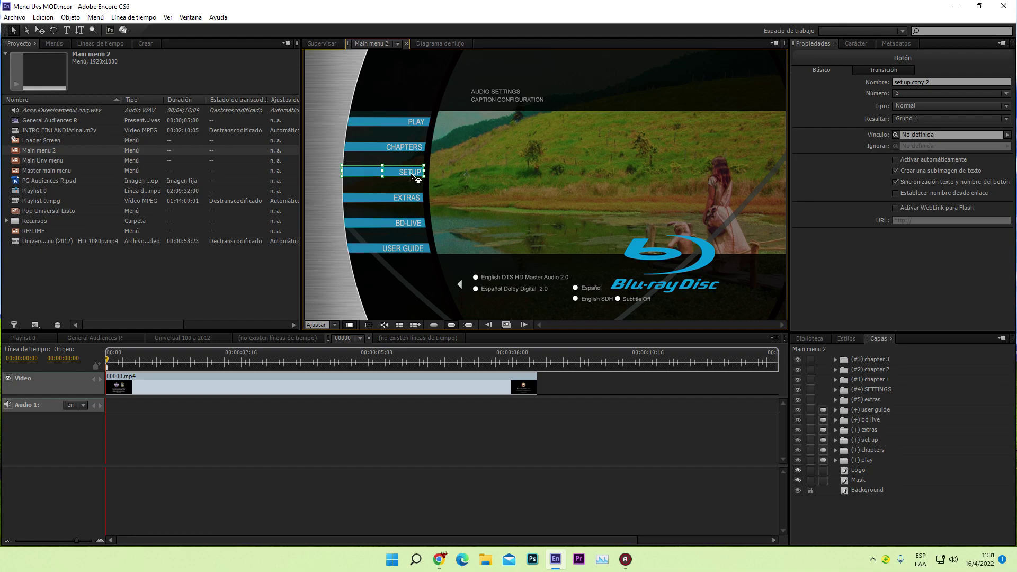
{"action": "right_click", "coordinate": [415, 176]}
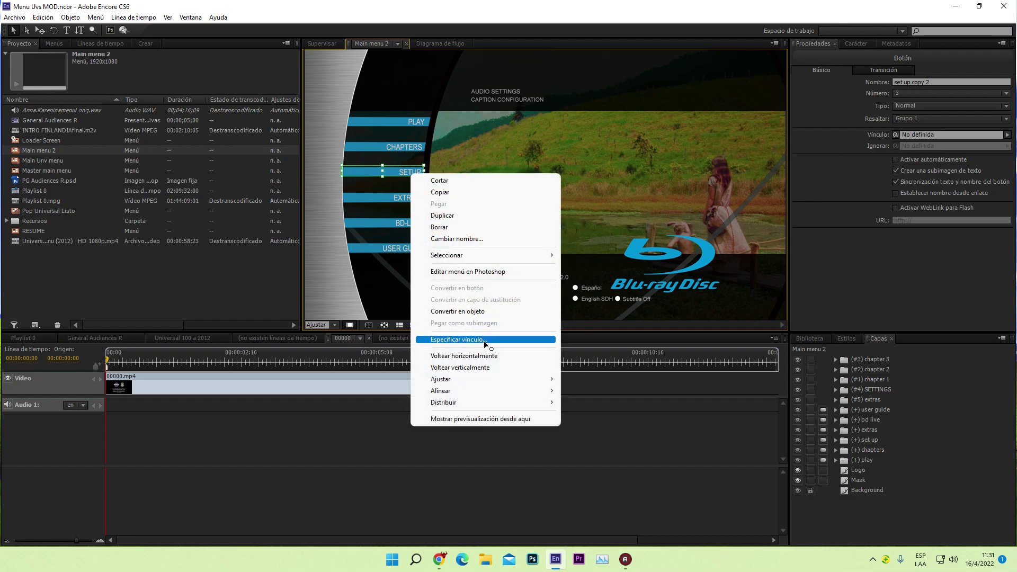
{"action": "left_click", "coordinate": [458, 340]}
{"action": "left_click", "coordinate": [390, 216]}
{"action": "left_click", "coordinate": [423, 246]}
{"action": "left_click", "coordinate": [426, 217]}
{"action": "left_click", "coordinate": [423, 246]}
{"action": "left_click", "coordinate": [554, 383]}
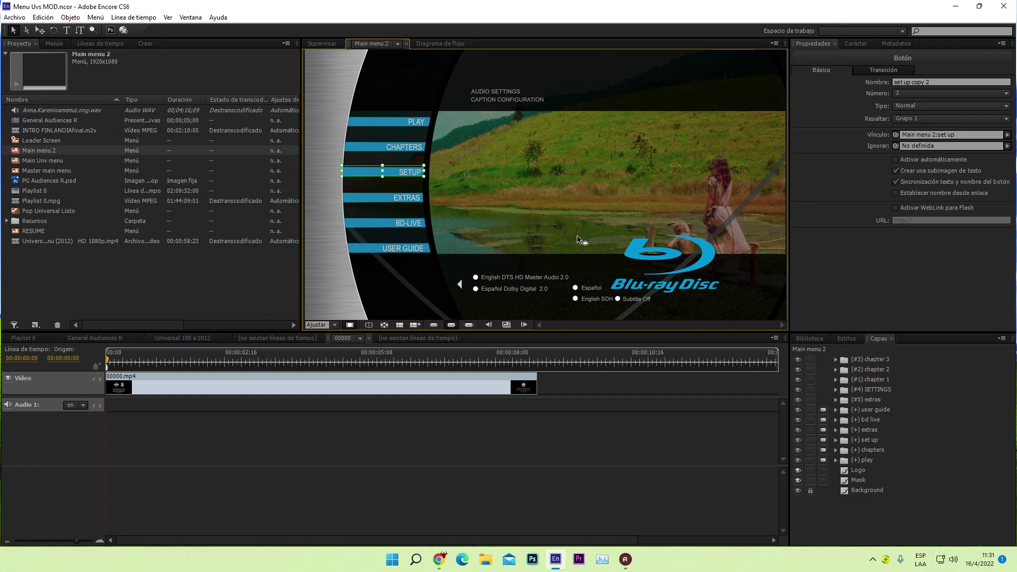
- Enable text subpicture creation for the six main navigation buttons on the chapter 1 page of Main menu 2
{"action": "left_click", "coordinate": [524, 325]}
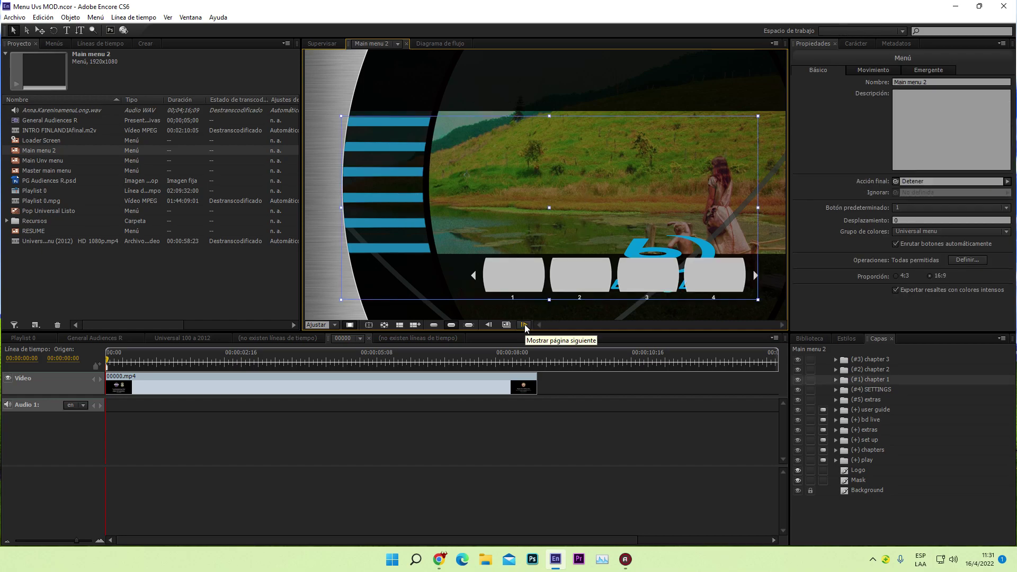
{"action": "left_click", "coordinate": [403, 126]}
{"action": "left_click", "coordinate": [393, 146], "text": "shift"}
{"action": "left_click", "coordinate": [390, 171], "text": "shift"}
{"action": "left_click", "coordinate": [386, 196], "text": "shift"}
{"action": "left_click", "coordinate": [398, 223], "text": "shift"}
{"action": "left_click", "coordinate": [401, 249], "text": "shift"}
{"action": "left_click", "coordinate": [896, 170]}
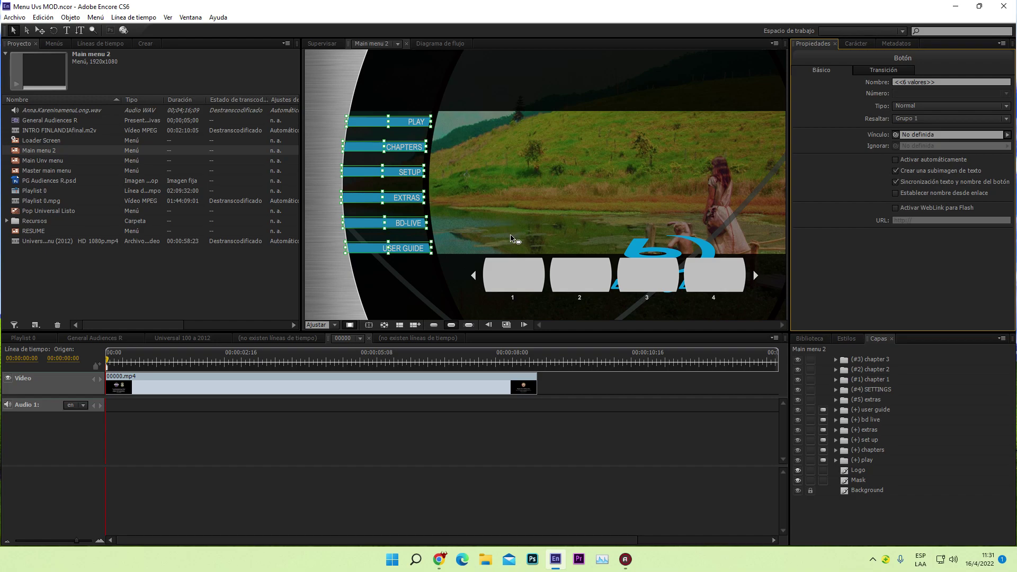
- Trim the end of the Playlist 0 video to about 01:44:08 and its audio to about 01:42:54
{"action": "left_click", "coordinate": [515, 275]}
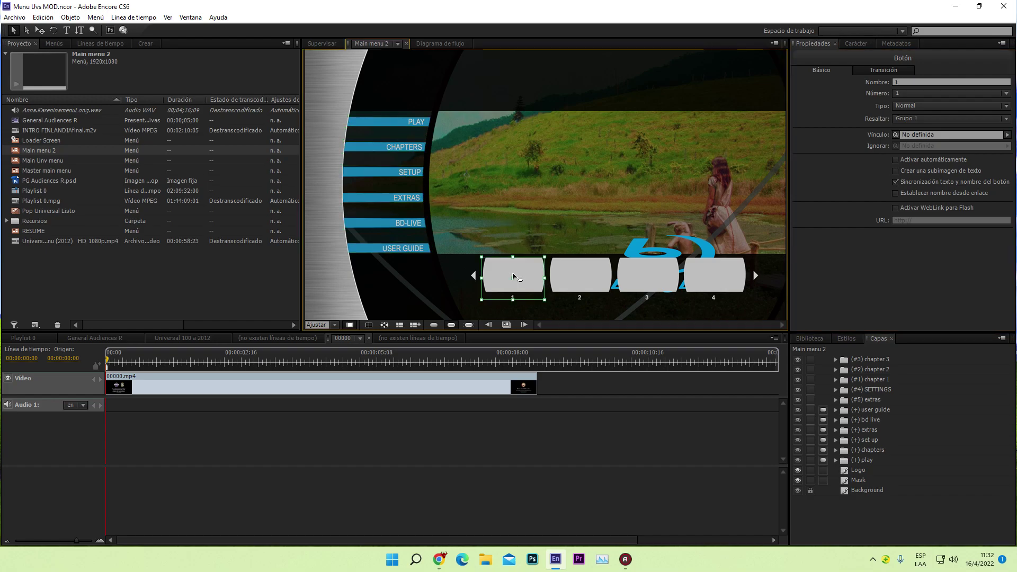
{"action": "left_click", "coordinate": [22, 338]}
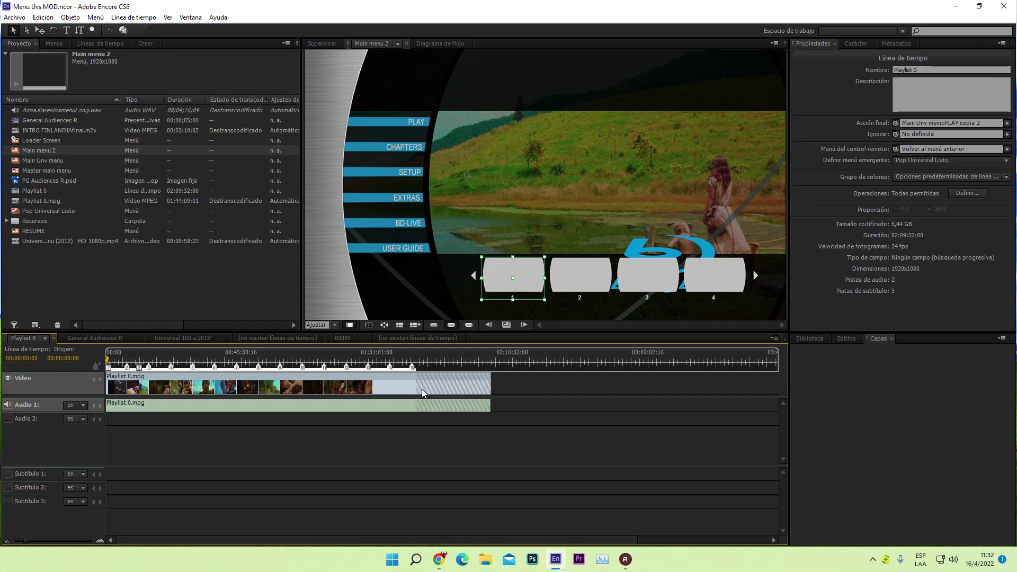
{"action": "left_click", "coordinate": [484, 385]}
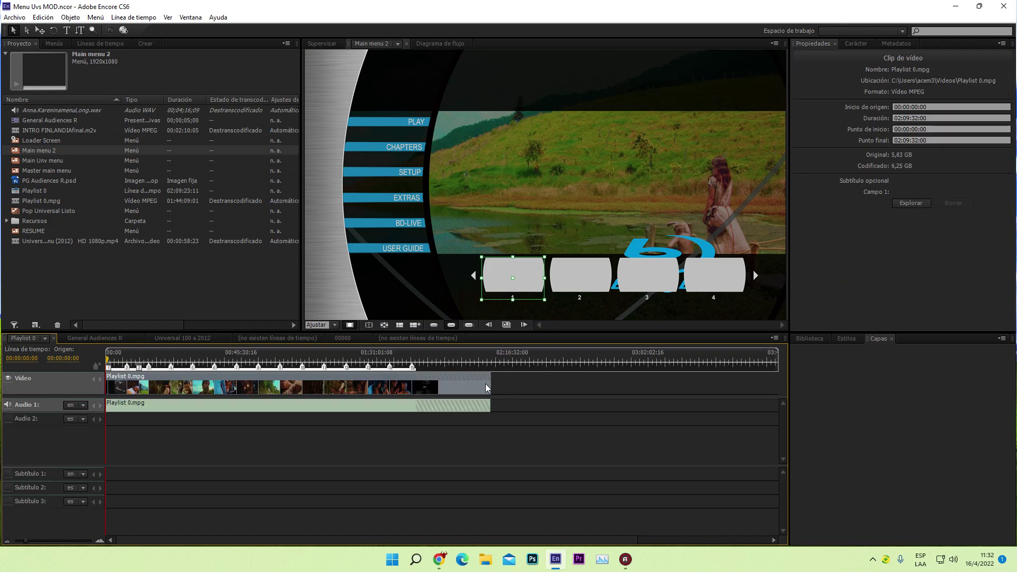
{"action": "left_click", "coordinate": [484, 404]}
{"action": "left_click_drag", "start_coordinate": [484, 404], "coordinate": [412, 405]}
{"action": "left_click", "coordinate": [416, 400]}
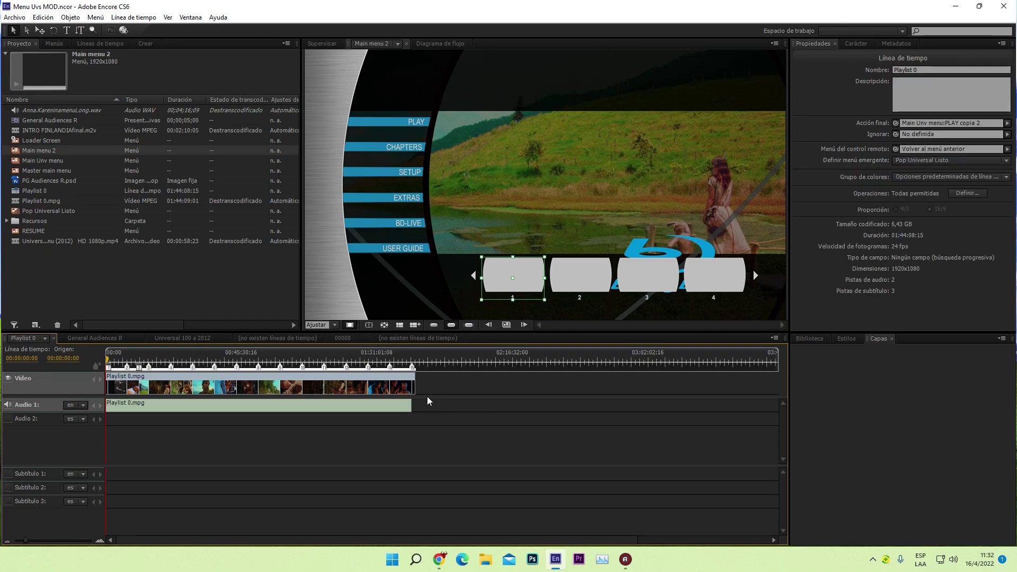
- Move the last chapter marker of the Playlist 0 timeline, chapter 15, to about 01:41:01
{"action": "left_click", "coordinate": [412, 377]}
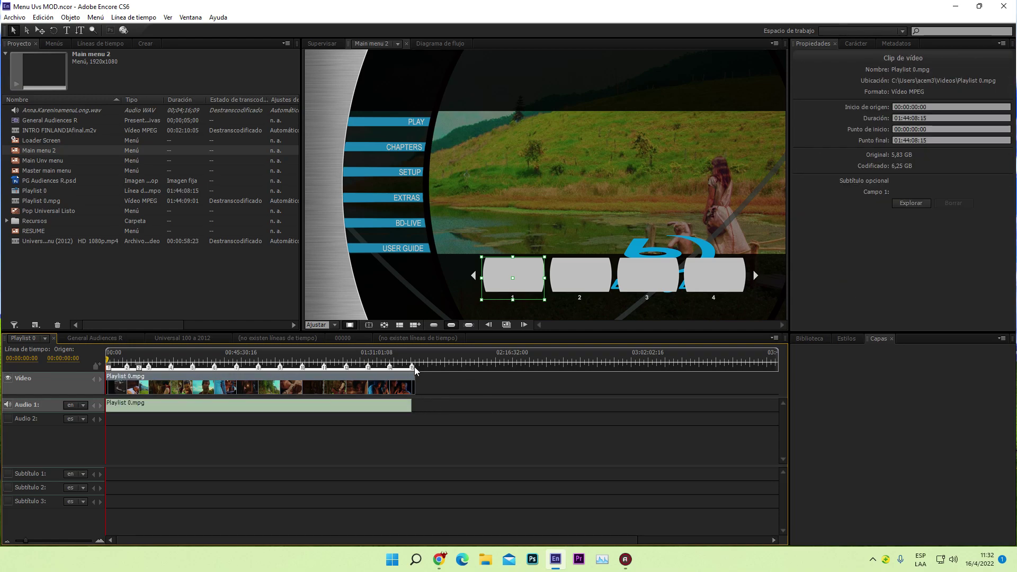
{"action": "left_click_drag", "start_coordinate": [412, 365], "coordinate": [406, 366]}
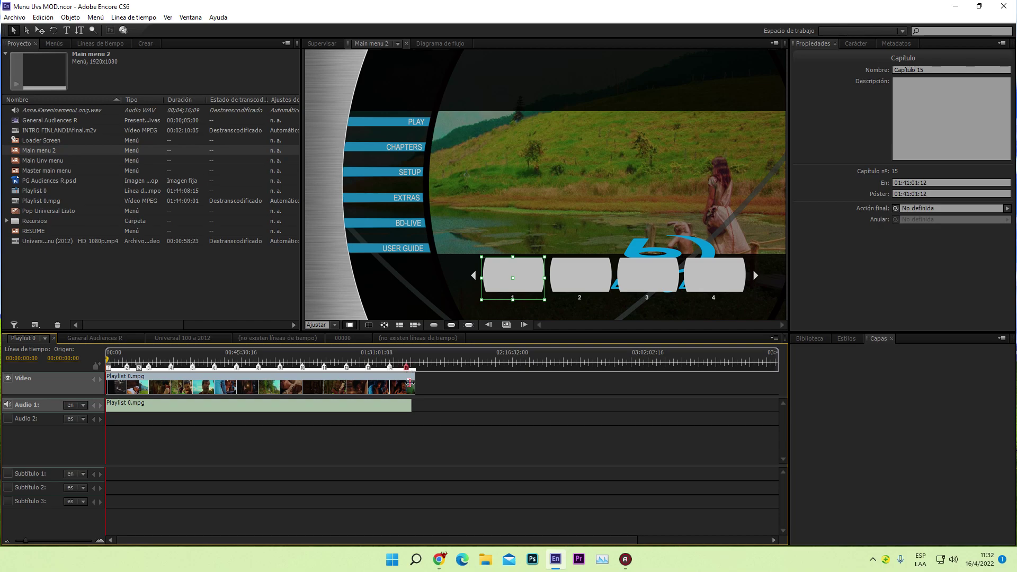
{"action": "left_click", "coordinate": [409, 401]}
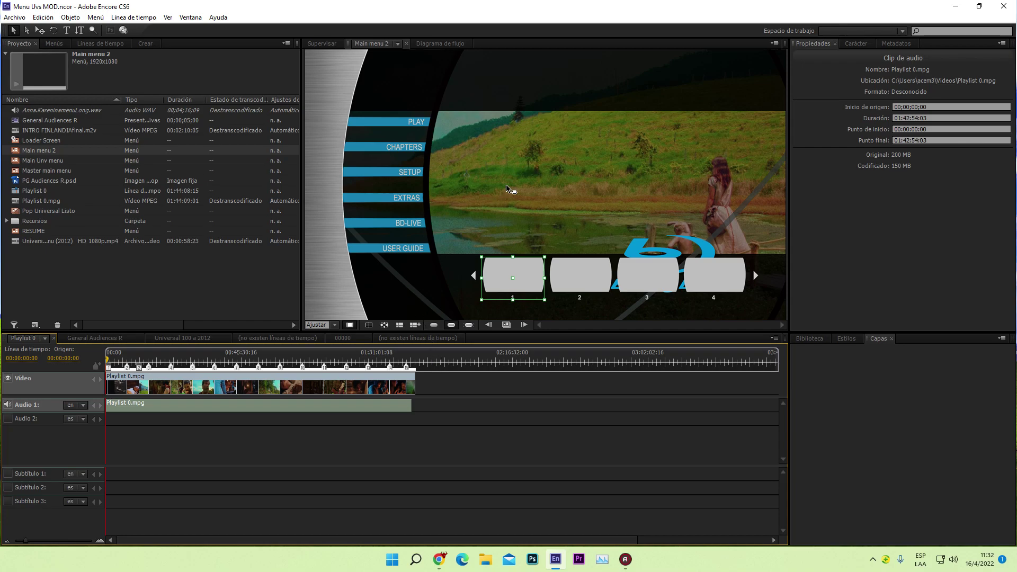
- Link chapter thumbnail buttons 1, 2, 3 and 4 to chapters 2, 4, 6 and 9 of Playlist 0 and preview their activated highlights
{"action": "left_click", "coordinate": [498, 284]}
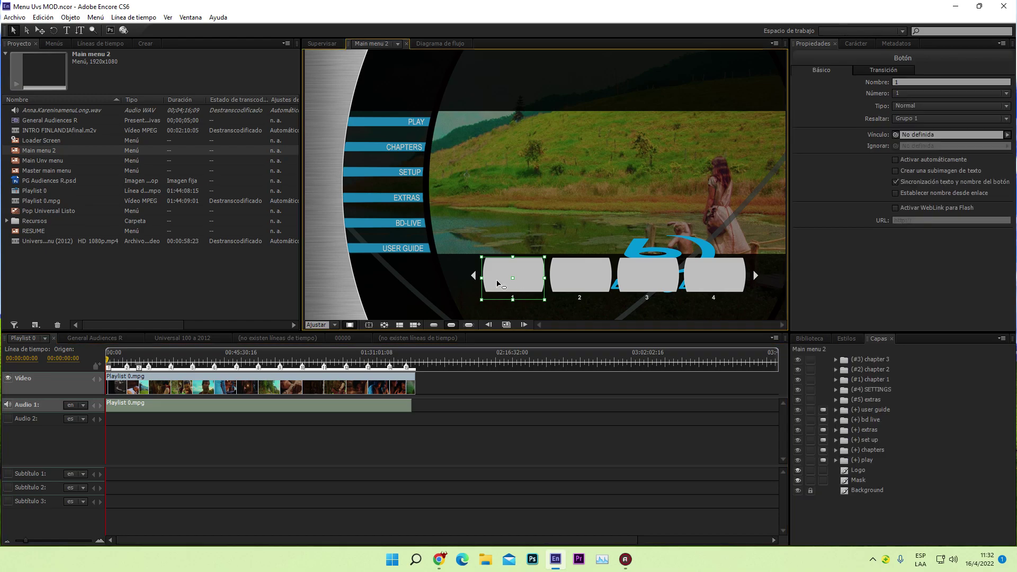
{"action": "left_click", "coordinate": [127, 367]}
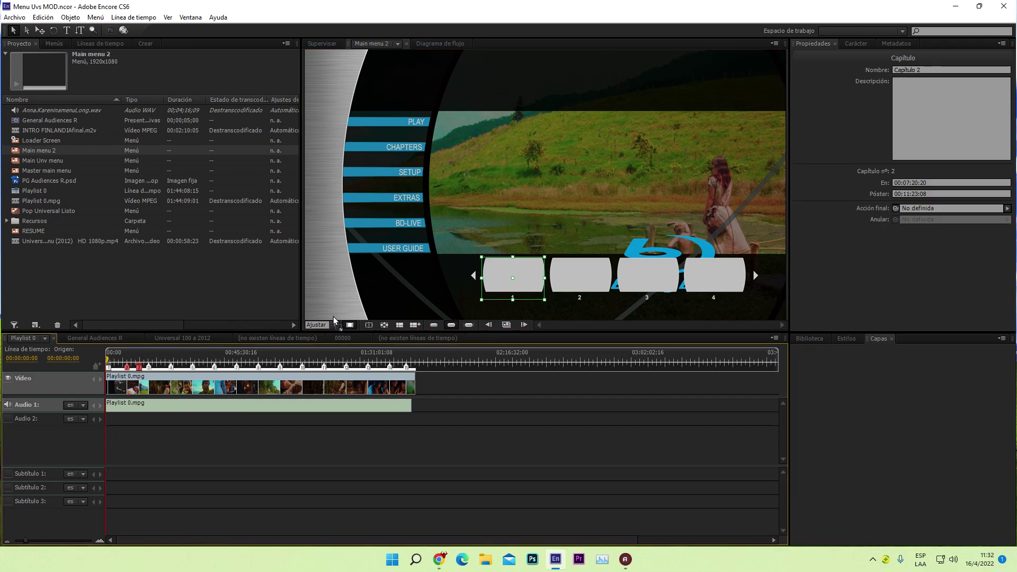
{"action": "left_click_drag", "start_coordinate": [326, 316], "coordinate": [504, 285]}
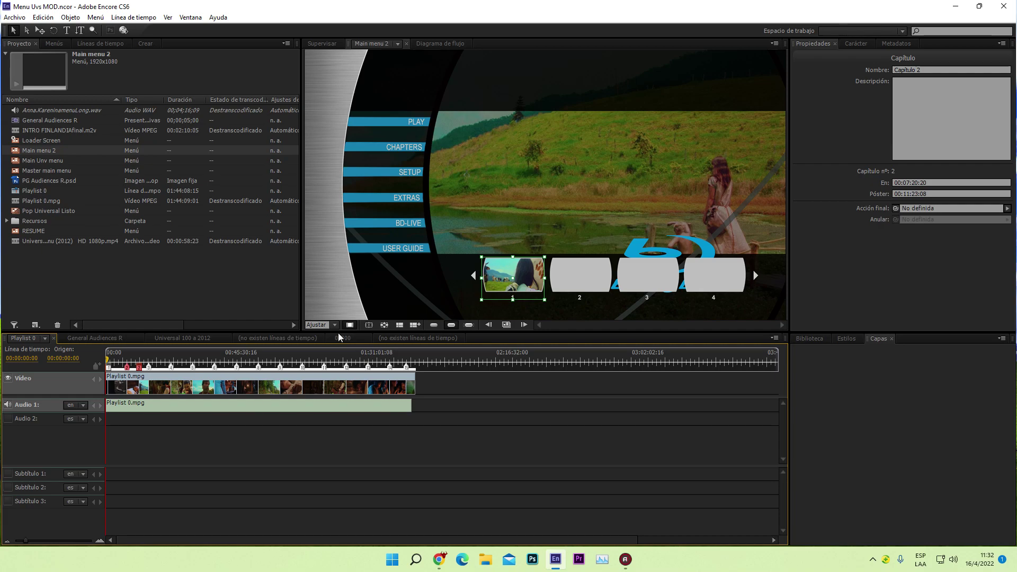
{"action": "left_click", "coordinate": [171, 367]}
{"action": "mouse_move", "coordinate": [208, 353]}
{"action": "left_mouse_down"}
{"action": "mouse_move", "coordinate": [535, 316]}
{"action": "mouse_move", "coordinate": [575, 292]}
{"action": "left_mouse_up"}
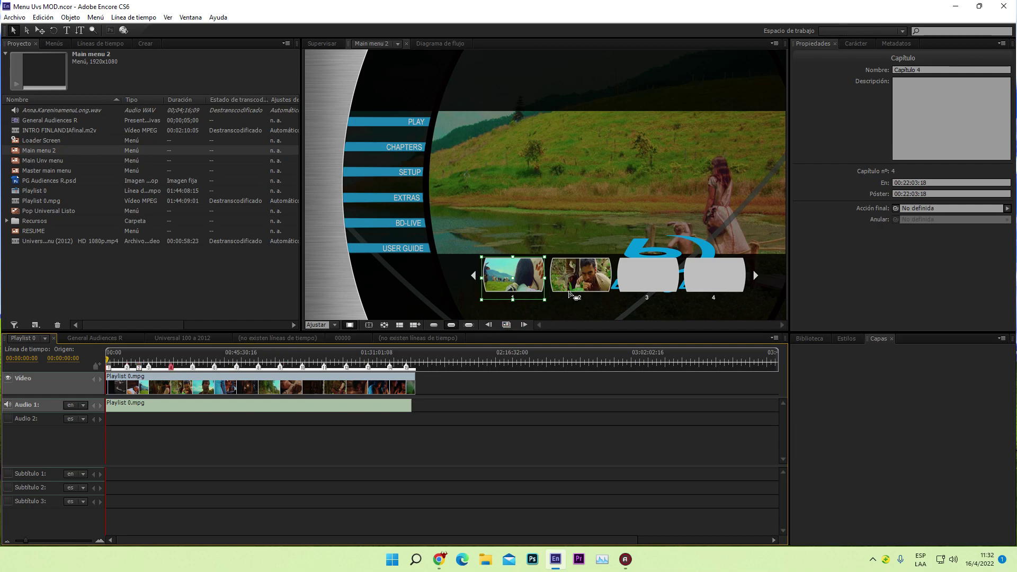
{"action": "left_click", "coordinate": [215, 367]}
{"action": "mouse_move", "coordinate": [217, 366]}
{"action": "left_mouse_down"}
{"action": "mouse_move", "coordinate": [561, 333]}
{"action": "mouse_move", "coordinate": [655, 291]}
{"action": "left_mouse_up"}
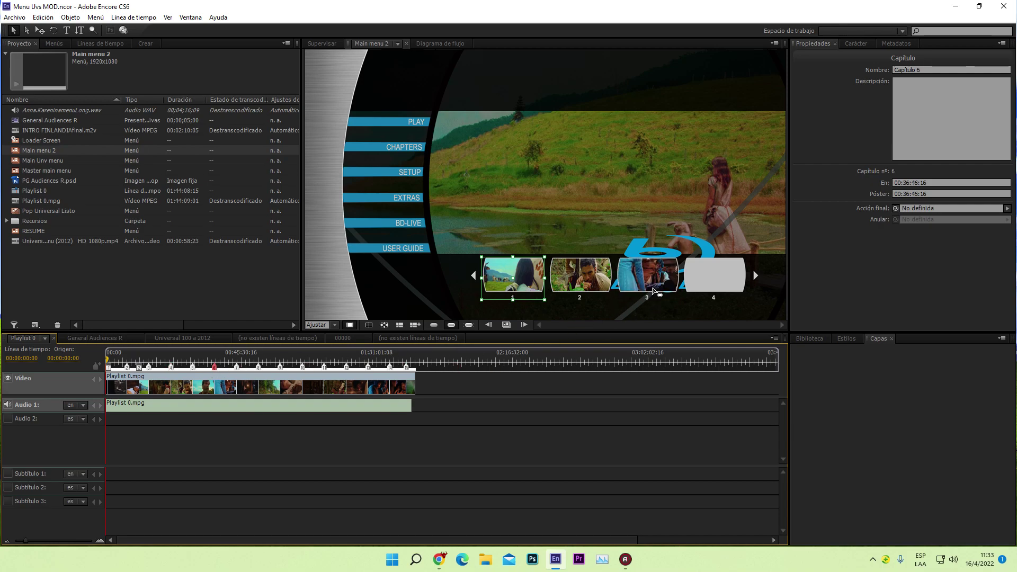
{"action": "left_click", "coordinate": [279, 366]}
{"action": "mouse_move", "coordinate": [279, 367]}
{"action": "left_mouse_down"}
{"action": "mouse_move", "coordinate": [501, 348]}
{"action": "mouse_move", "coordinate": [722, 281]}
{"action": "left_mouse_up"}
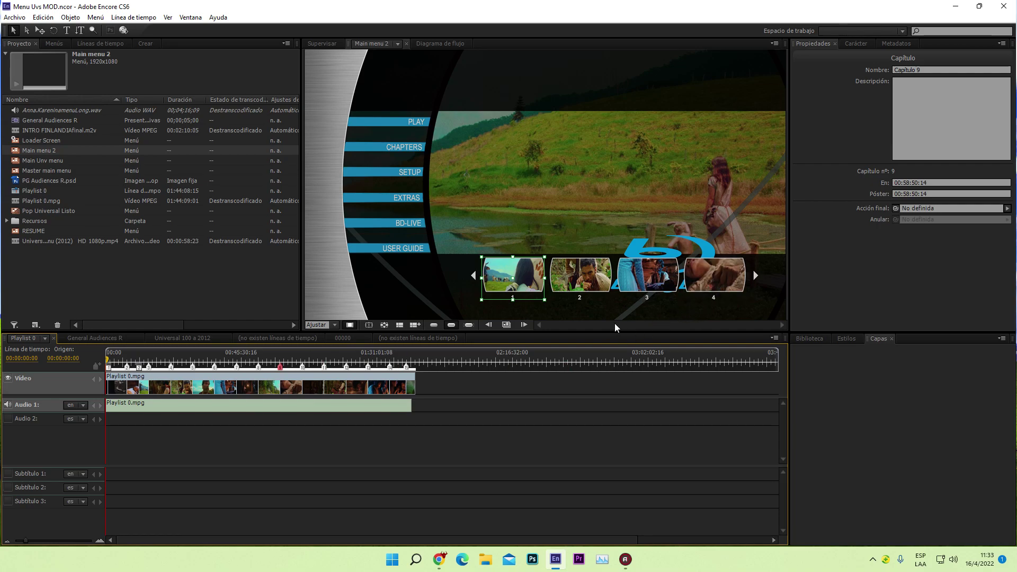
{"action": "left_click", "coordinate": [467, 323]}
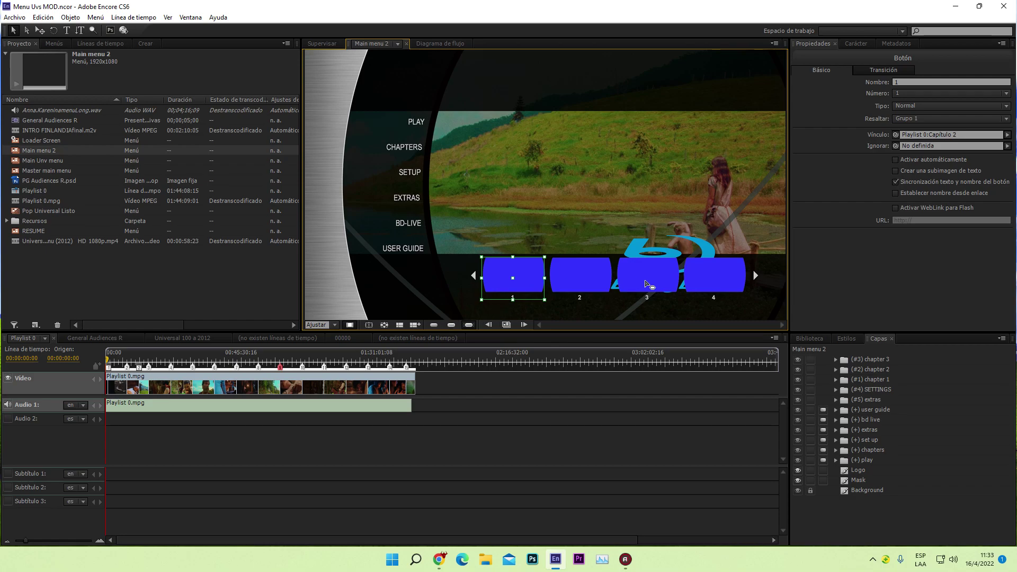
- Preview the selected highlights, link the next button to button 5 on Main menu 2's chapter 2 page and enable its automatic activation
{"action": "left_click", "coordinate": [452, 327]}
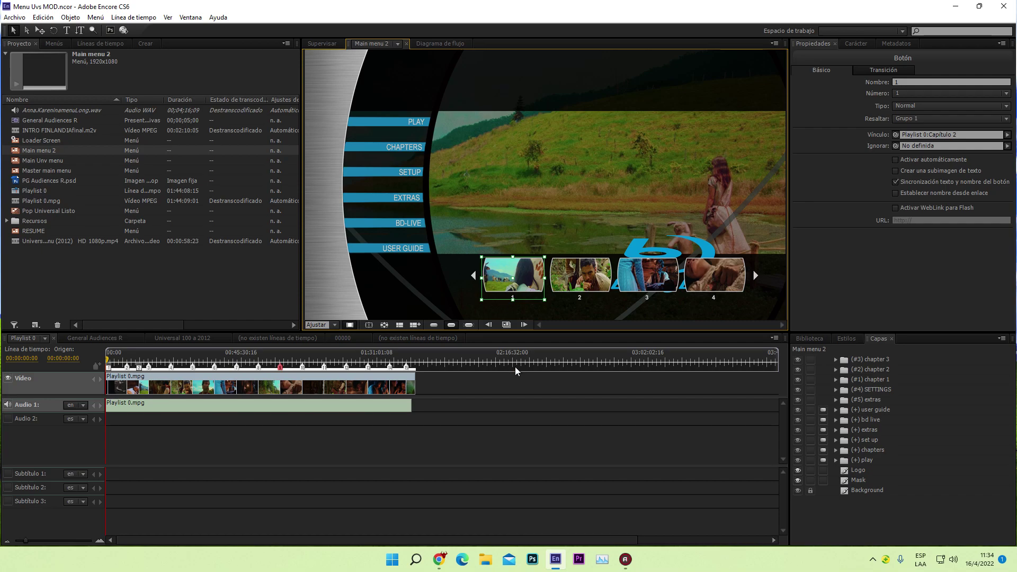
{"action": "left_click", "coordinate": [756, 277]}
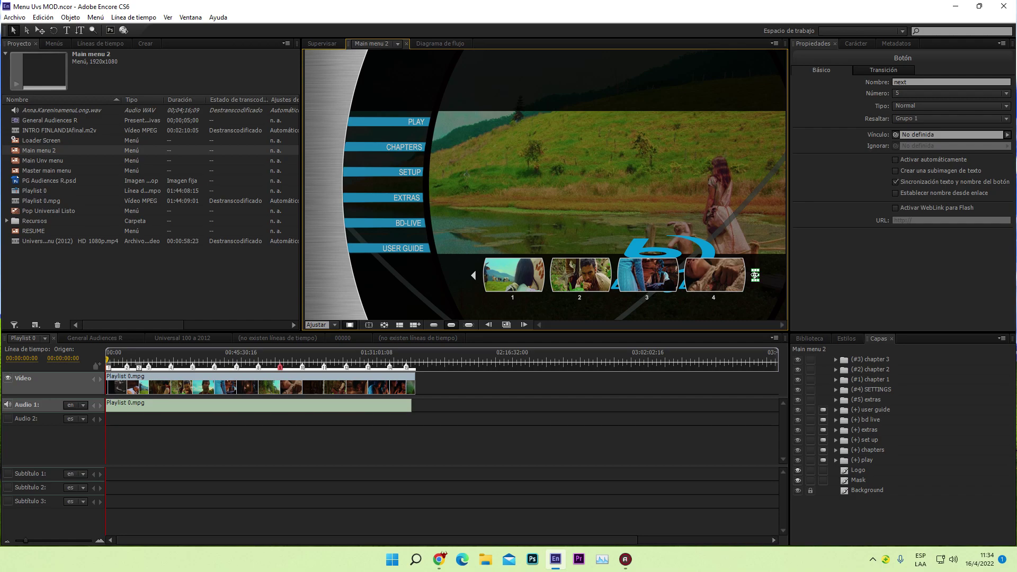
{"action": "right_click", "coordinate": [754, 274]}
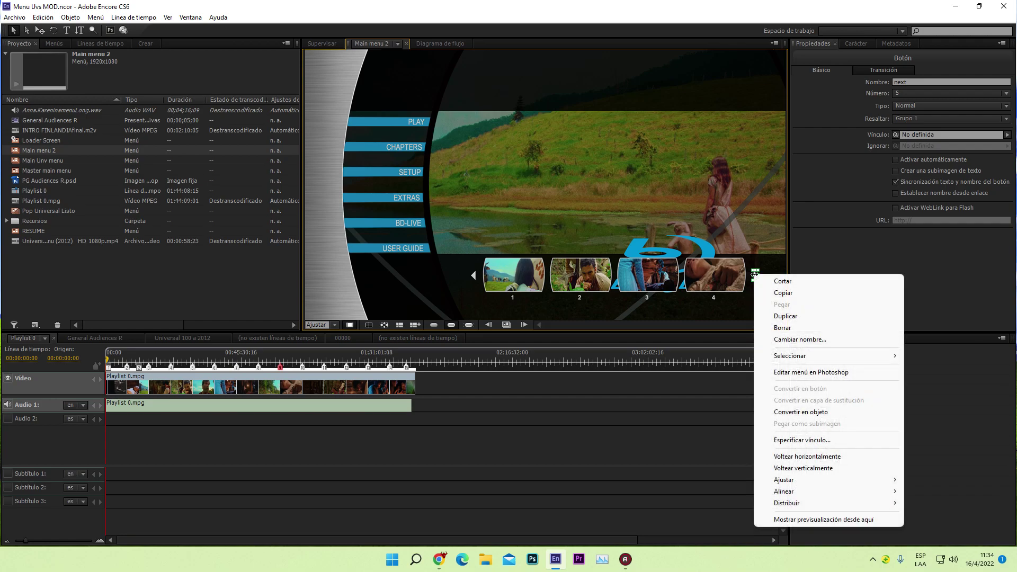
{"action": "left_click", "coordinate": [842, 440]}
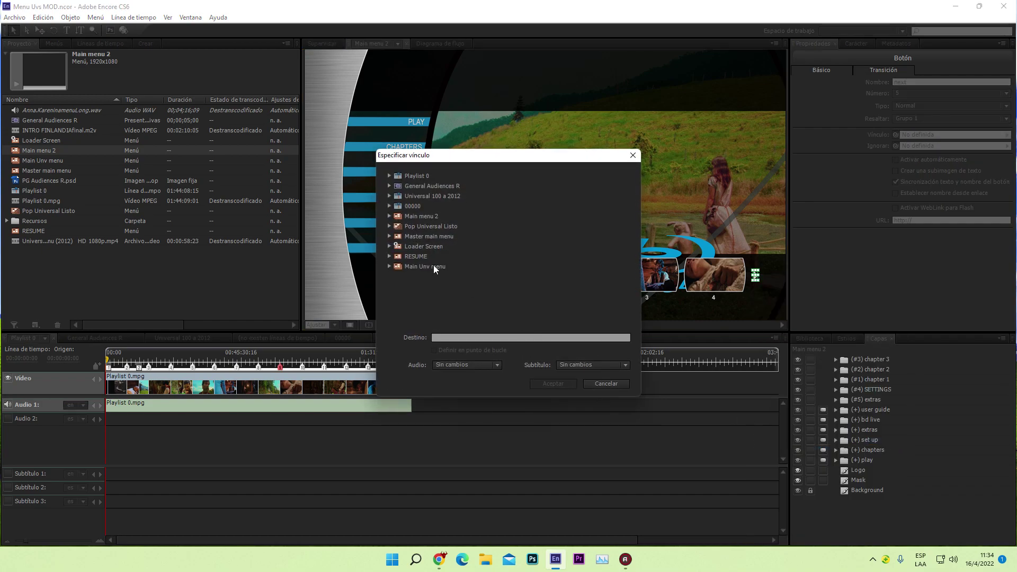
{"action": "left_click", "coordinate": [389, 216]}
{"action": "scroll", "coordinate": [404, 301], "scroll_direction": "down", "scroll_amount": 2}
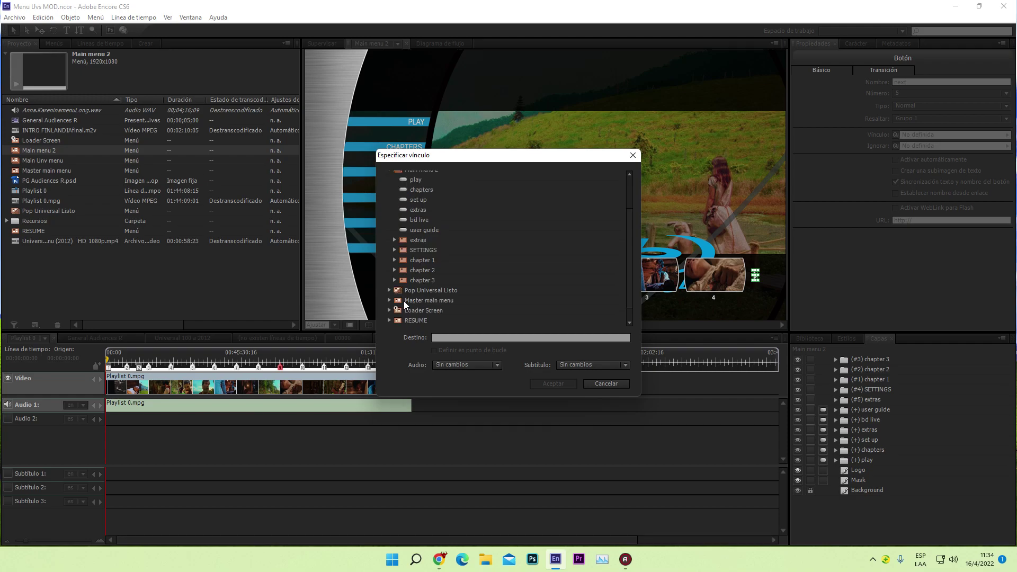
{"action": "left_click", "coordinate": [394, 270]}
{"action": "scroll", "coordinate": [441, 267], "scroll_direction": "down", "scroll_amount": 2}
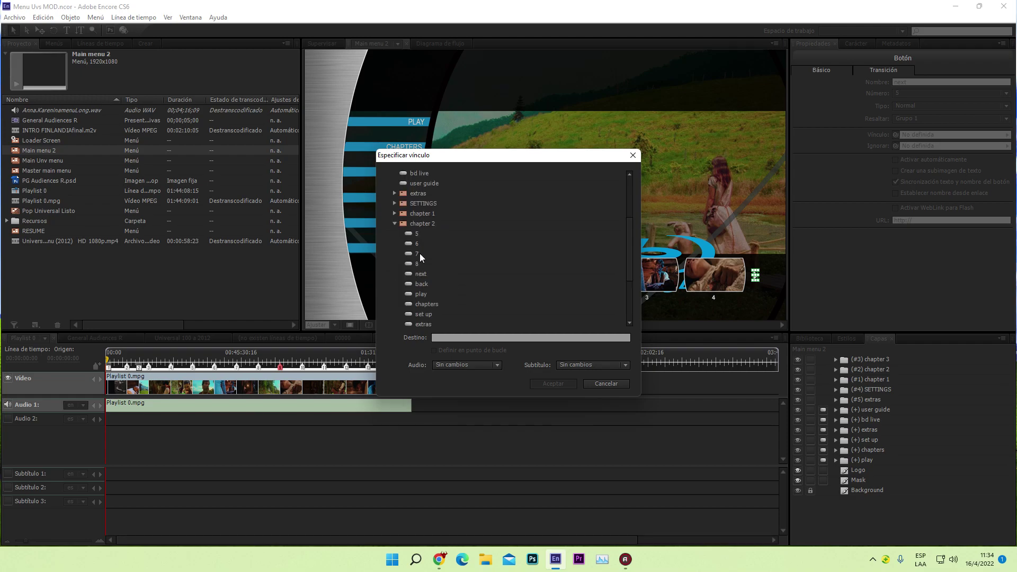
{"action": "left_click", "coordinate": [411, 234]}
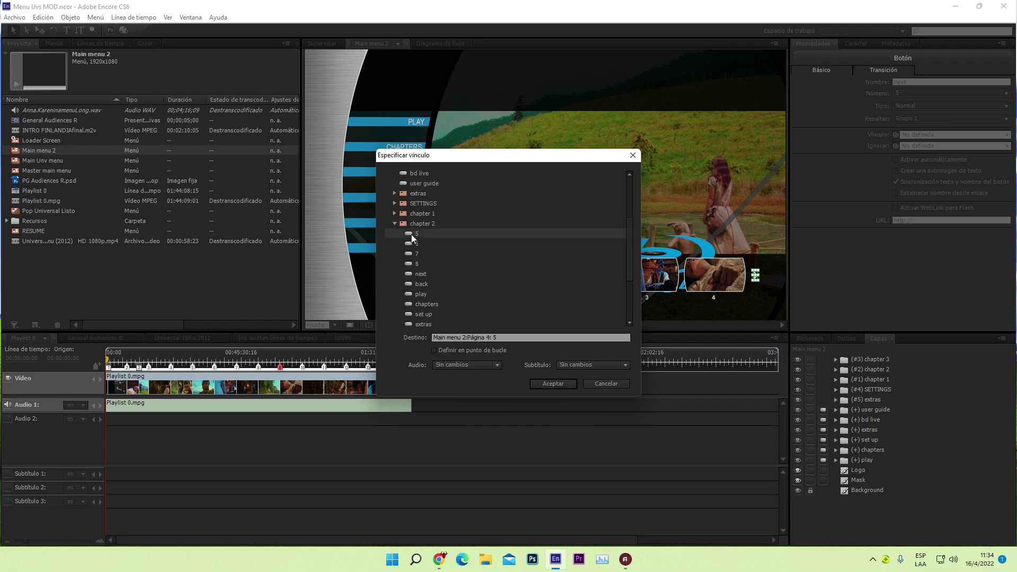
{"action": "left_click", "coordinate": [553, 383]}
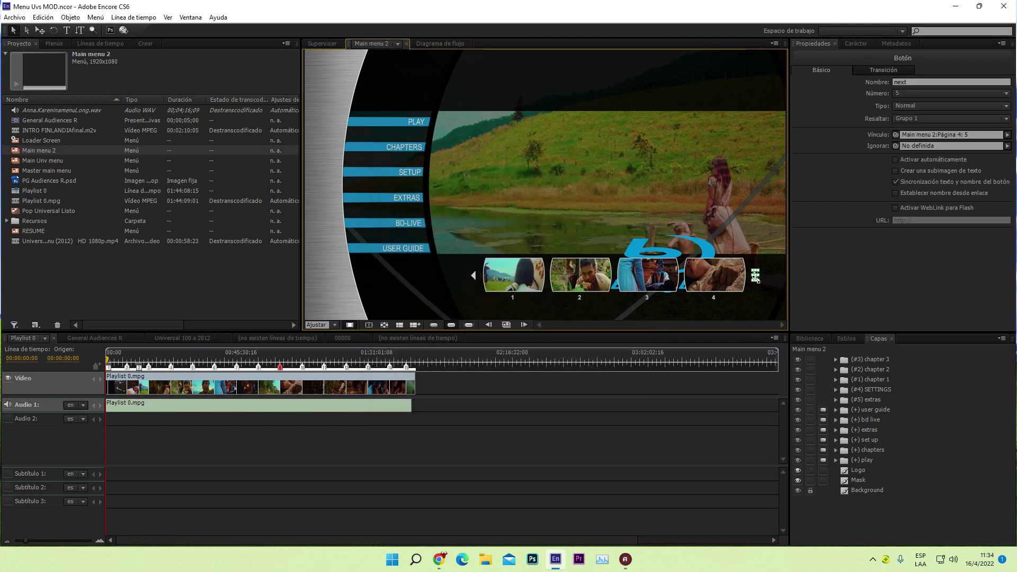
{"action": "left_click", "coordinate": [896, 161]}
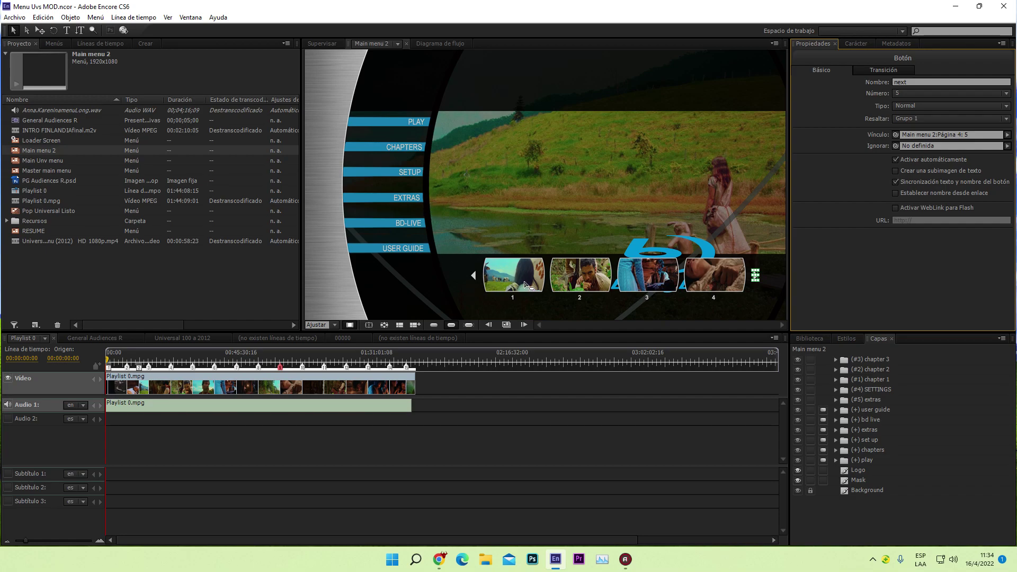
- Link the back button to the chapters button on Main menu 2's chapter 1 page and enable its automatic activation
{"action": "left_click", "coordinate": [473, 275]}
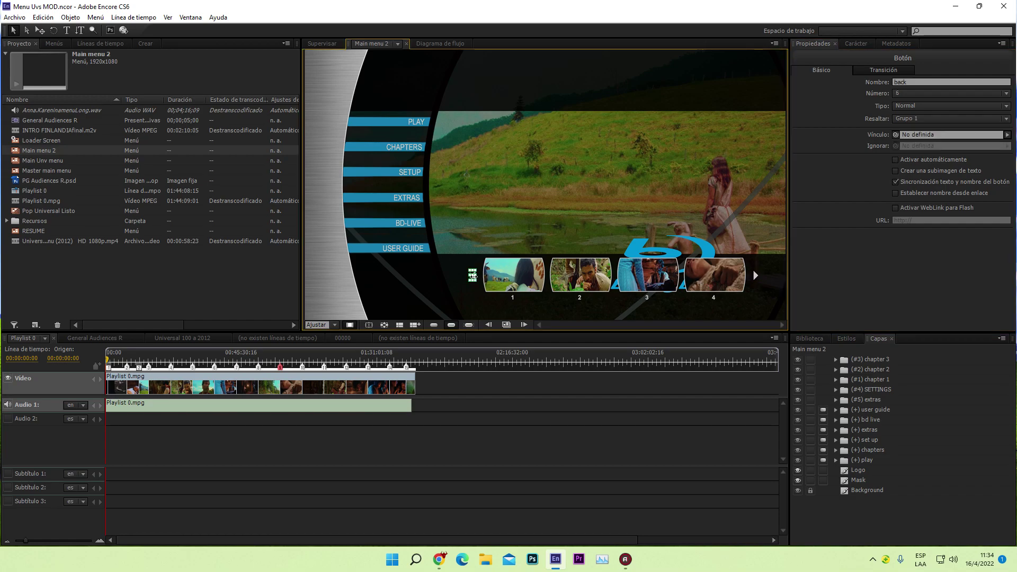
{"action": "right_click", "coordinate": [473, 276]}
{"action": "left_click", "coordinate": [529, 444]}
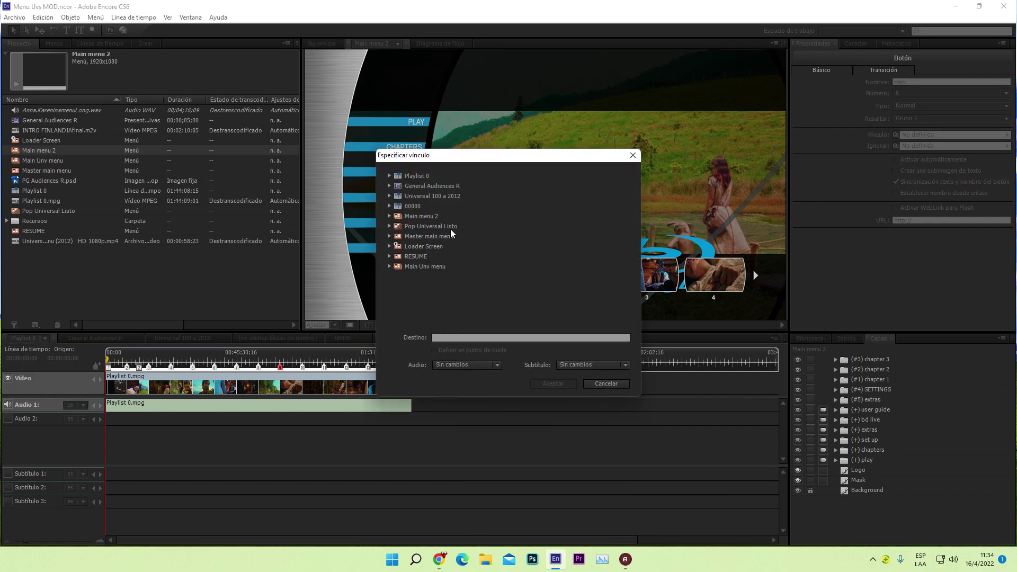
{"action": "left_click", "coordinate": [389, 216]}
{"action": "scroll", "coordinate": [455, 241], "scroll_direction": "down", "scroll_amount": 2}
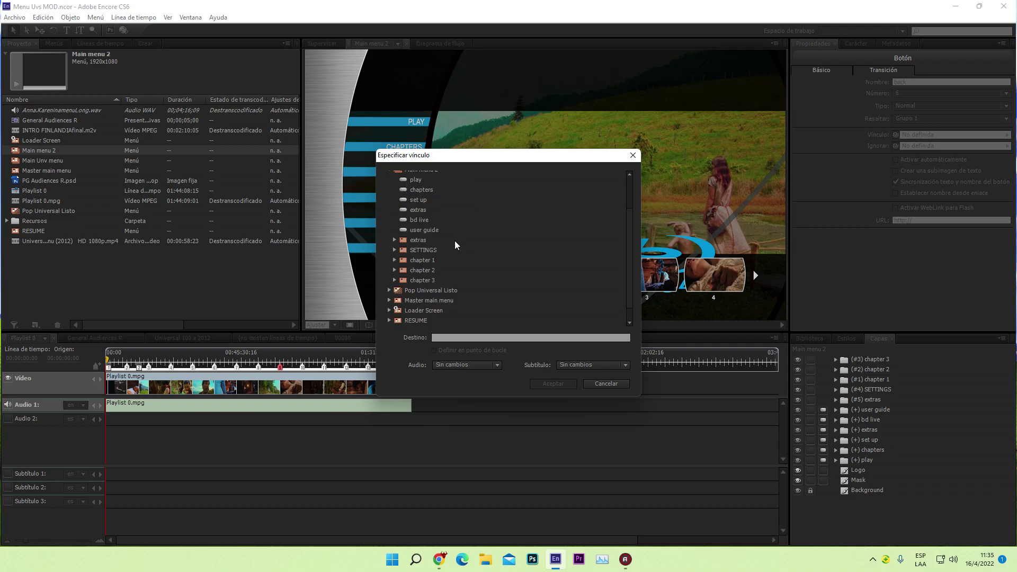
{"action": "left_click", "coordinate": [393, 260]}
{"action": "scroll", "coordinate": [449, 259], "scroll_direction": "down", "scroll_amount": 2}
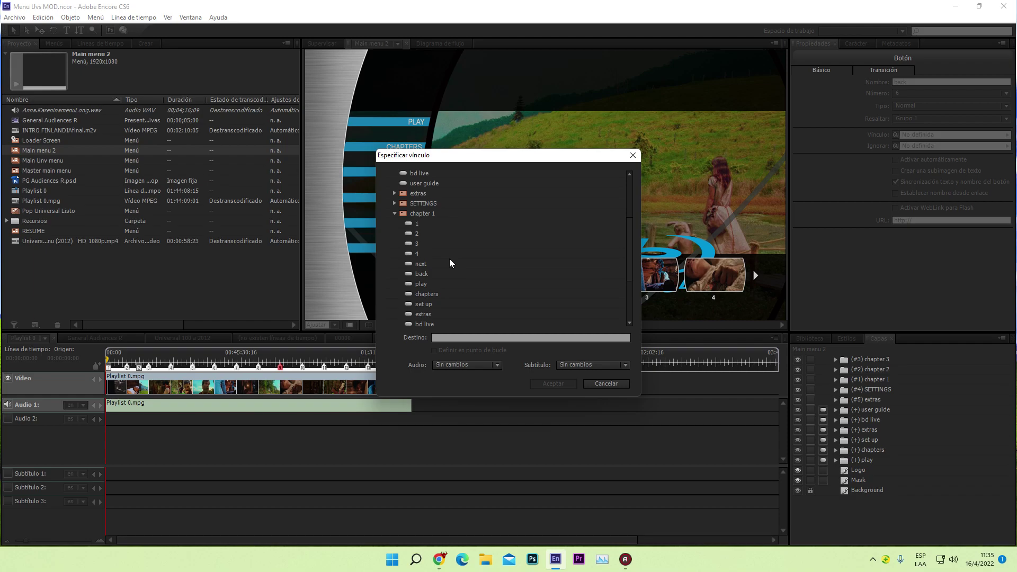
{"action": "left_click", "coordinate": [430, 295]}
{"action": "left_click", "coordinate": [554, 382]}
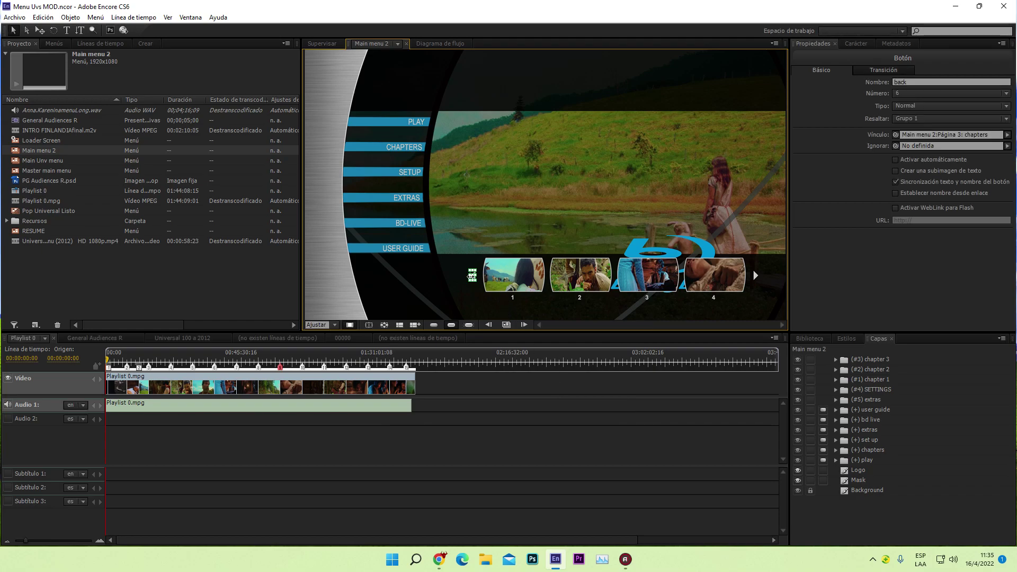
{"action": "left_click", "coordinate": [895, 160]}
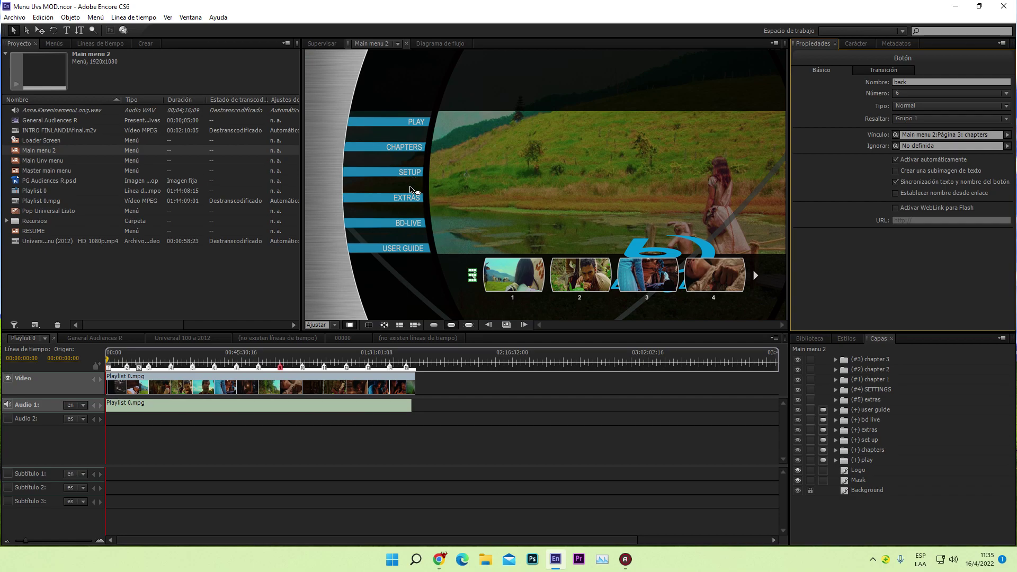
- Link the CHAPTERS button on the chapter 1 page to the main page's chapters button in Main menu 2
{"action": "left_click", "coordinate": [410, 151]}
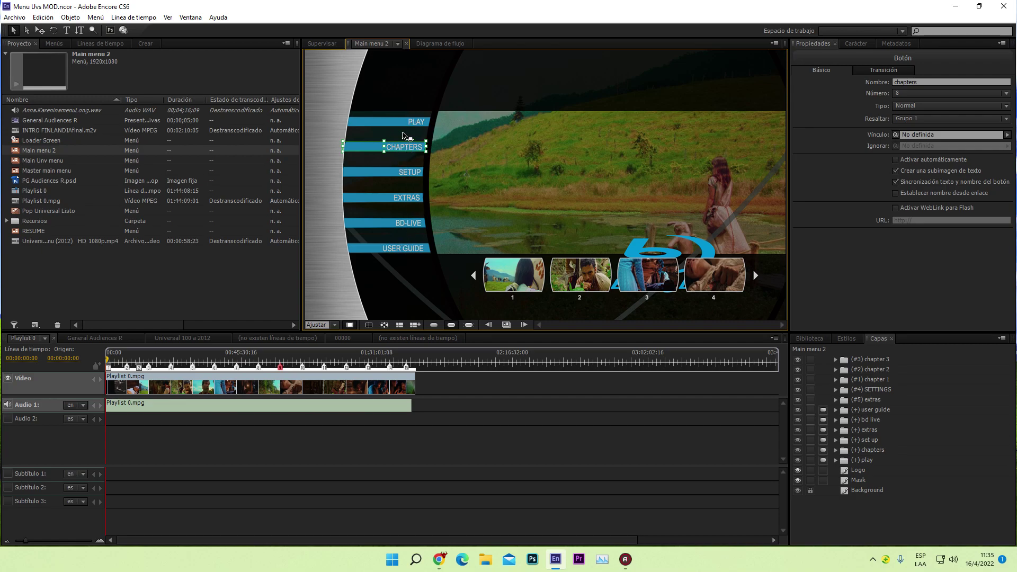
{"action": "right_click", "coordinate": [413, 147]}
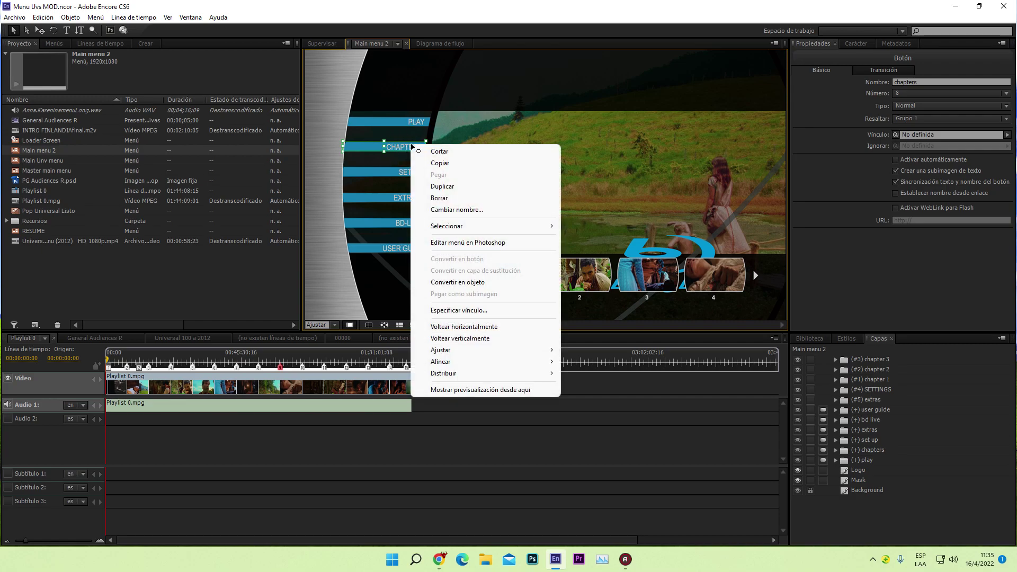
{"action": "left_click", "coordinate": [470, 310]}
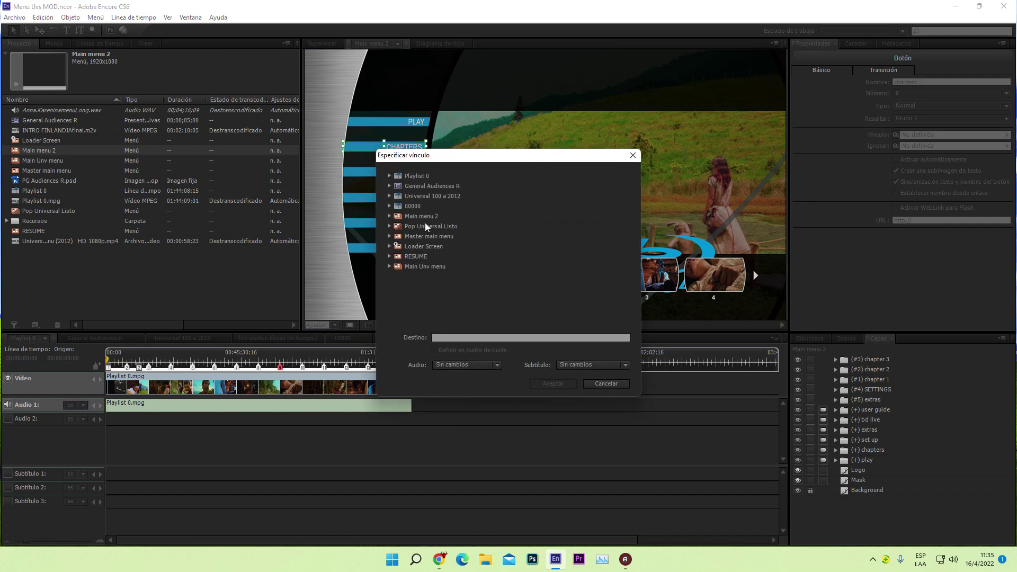
{"action": "left_click", "coordinate": [420, 216]}
{"action": "left_click", "coordinate": [389, 216]}
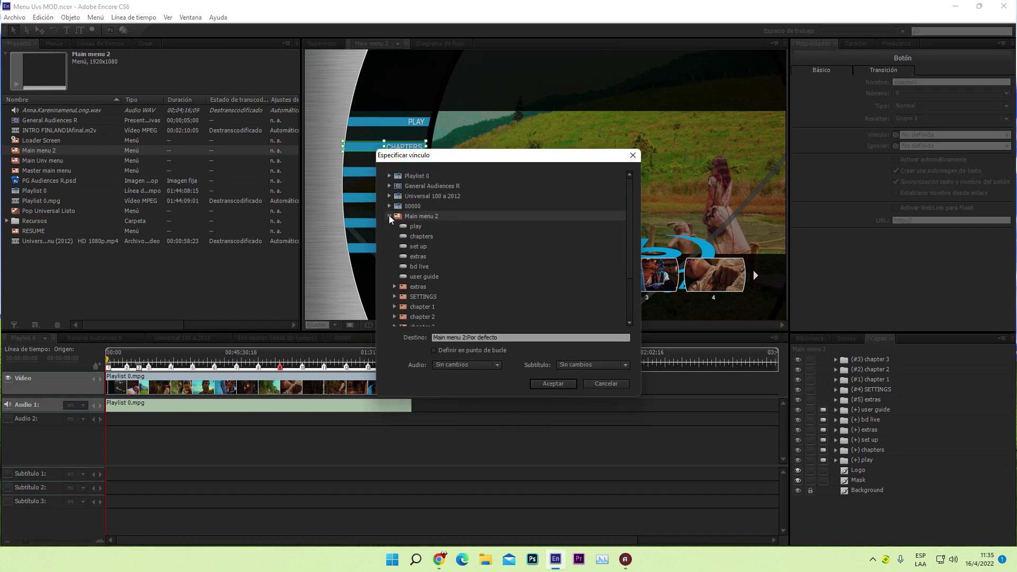
{"action": "left_click", "coordinate": [418, 236]}
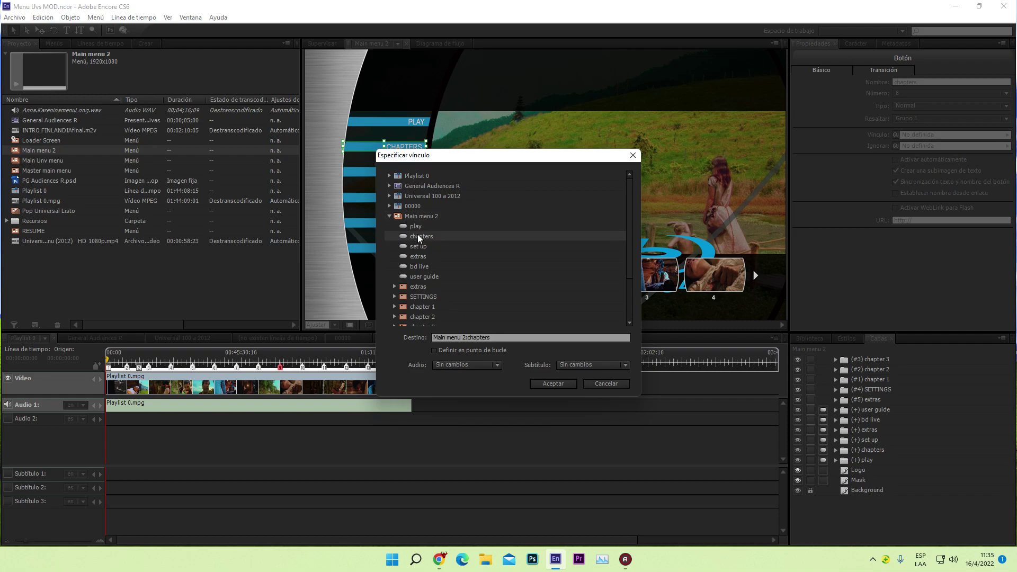
{"action": "left_click", "coordinate": [559, 384]}
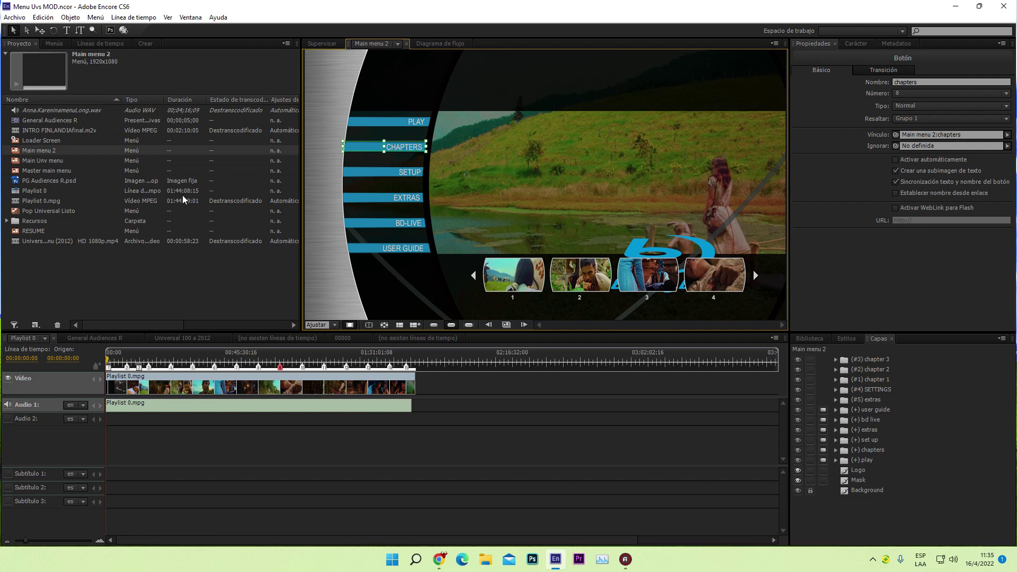
- Open the Loader Screen menu and inspect its logo button's link, automatic activation and highlight preview
{"action": "double_click", "coordinate": [43, 141]}
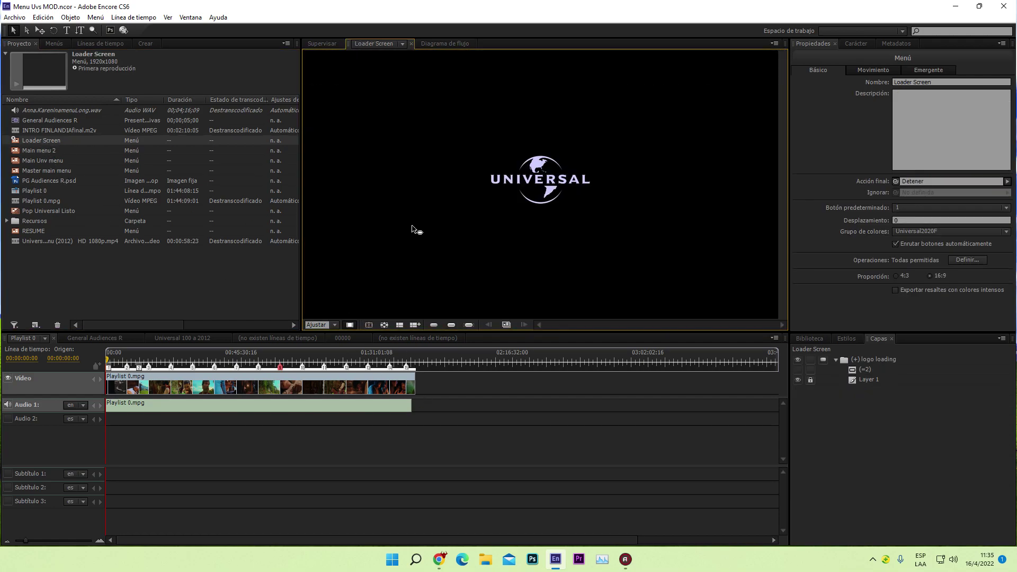
{"action": "left_click", "coordinate": [542, 191]}
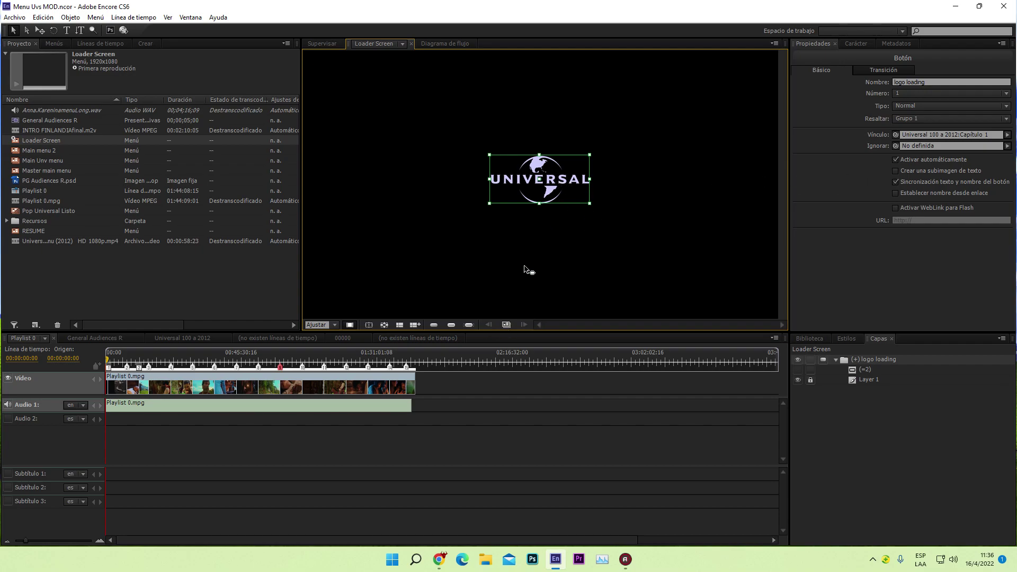
{"action": "left_click", "coordinate": [452, 325]}
{"action": "left_click", "coordinate": [451, 324]}
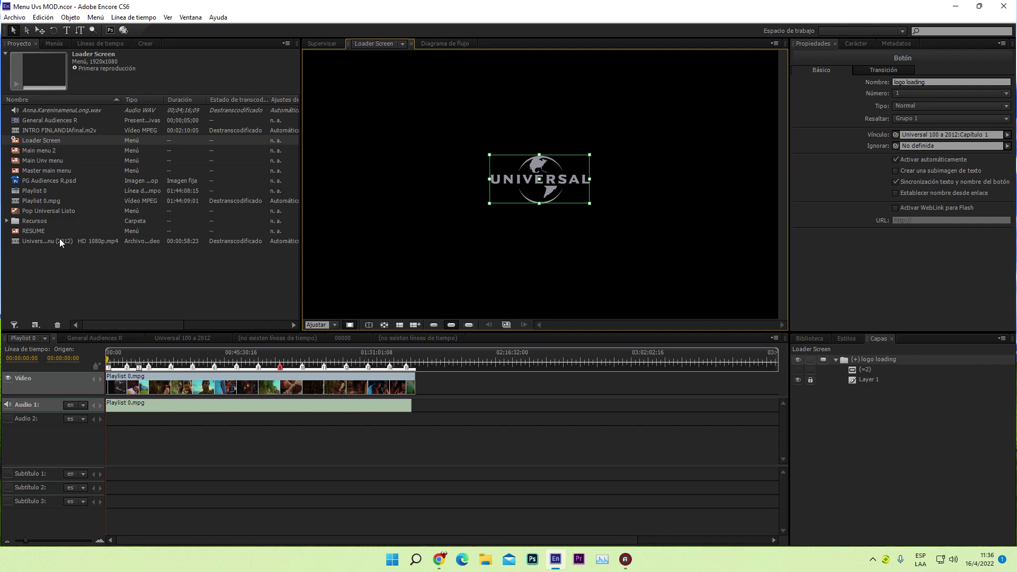
- Open the Master main menu and check the link properties of its MAIN button
{"action": "left_click", "coordinate": [41, 151]}
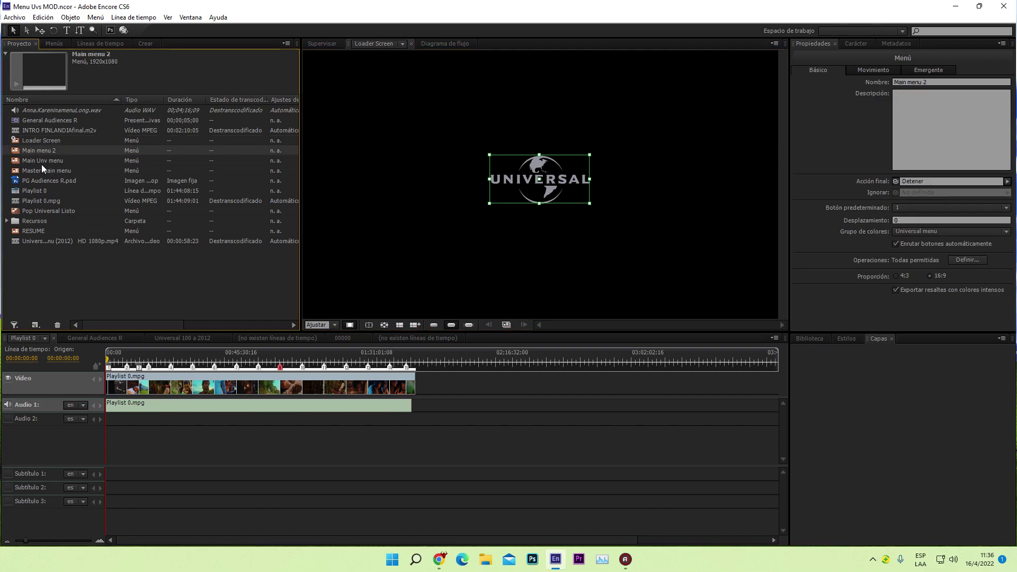
{"action": "double_click", "coordinate": [42, 163]}
{"action": "double_click", "coordinate": [42, 170]}
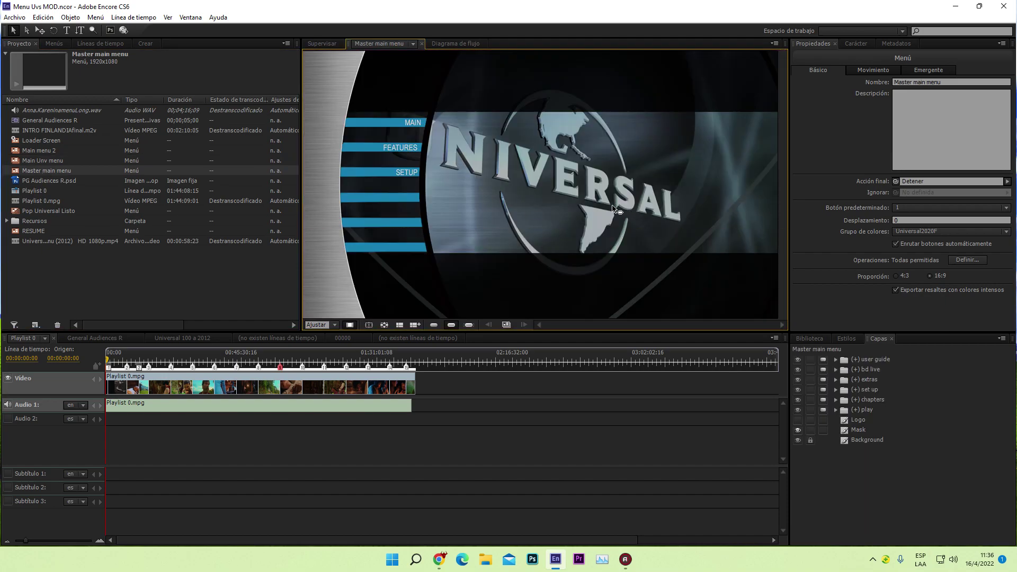
{"action": "left_click", "coordinate": [412, 127]}
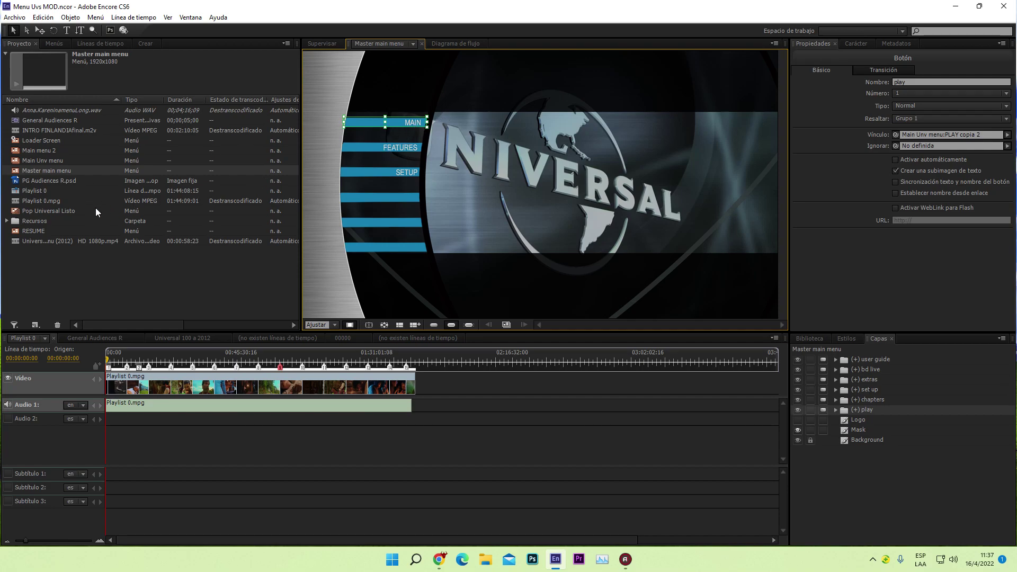
- Return to Main menu 2 and review the BD-LIVE and USER GUIDE buttons
{"action": "double_click", "coordinate": [42, 151]}
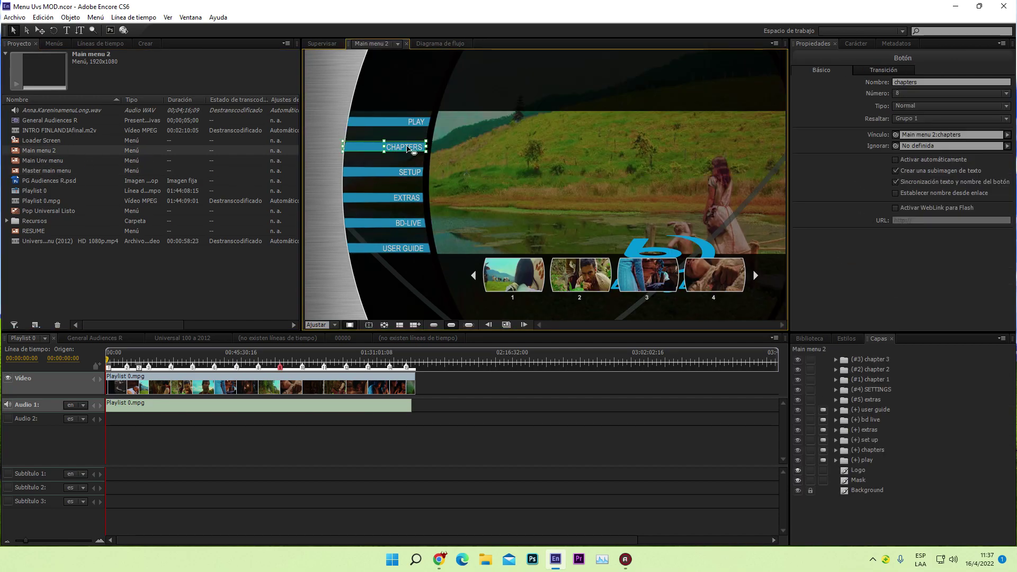
{"action": "left_click", "coordinate": [408, 227]}
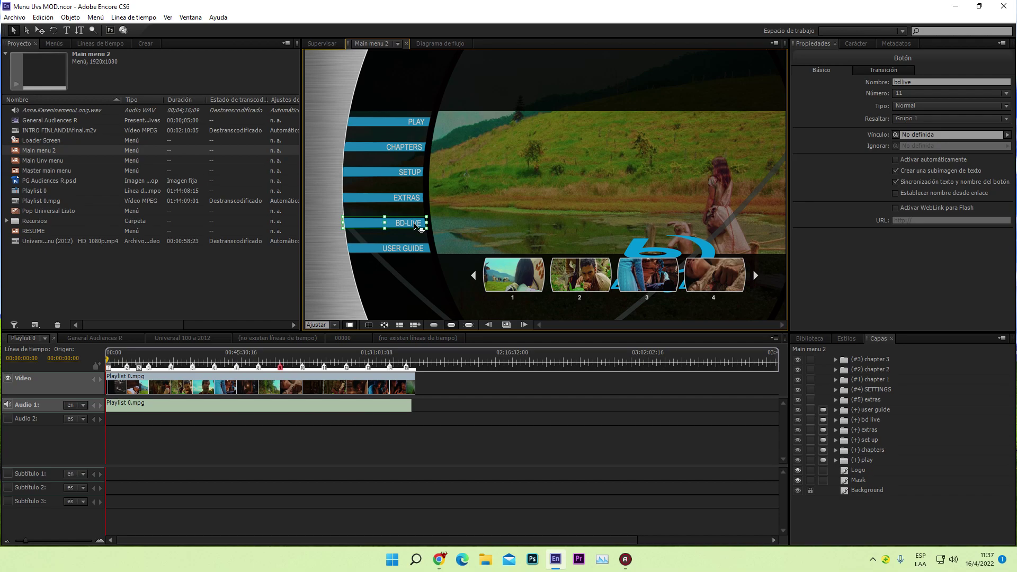
{"action": "left_click", "coordinate": [415, 252]}
{"action": "left_click", "coordinate": [413, 226]}
{"action": "left_click", "coordinate": [417, 254]}
{"action": "left_click", "coordinate": [406, 229]}
- Open the Pop Universal Listo menu and check its Blu-ray pop-up settings and background timeline
{"action": "double_click", "coordinate": [38, 210]}
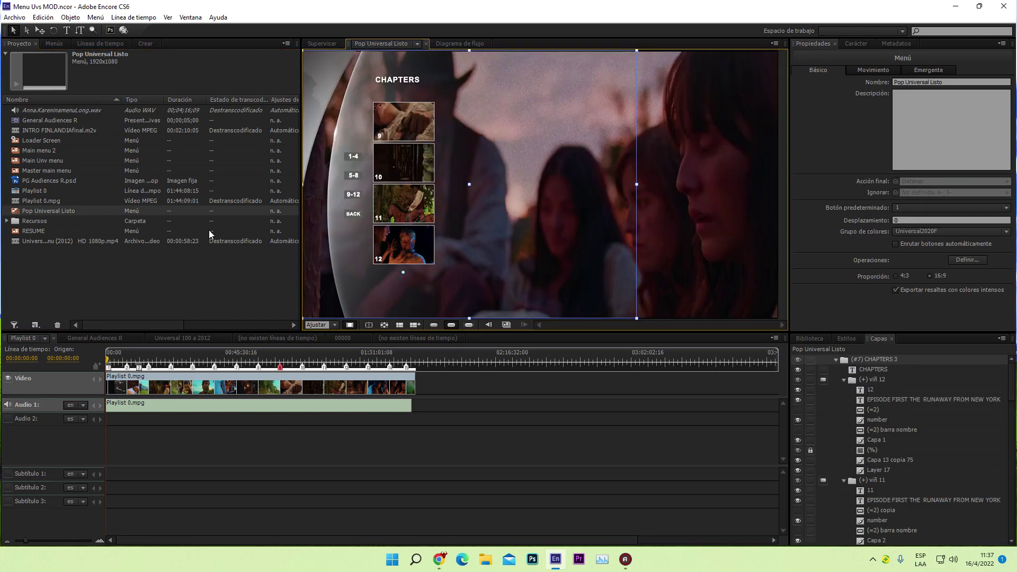
{"action": "left_click", "coordinate": [62, 210]}
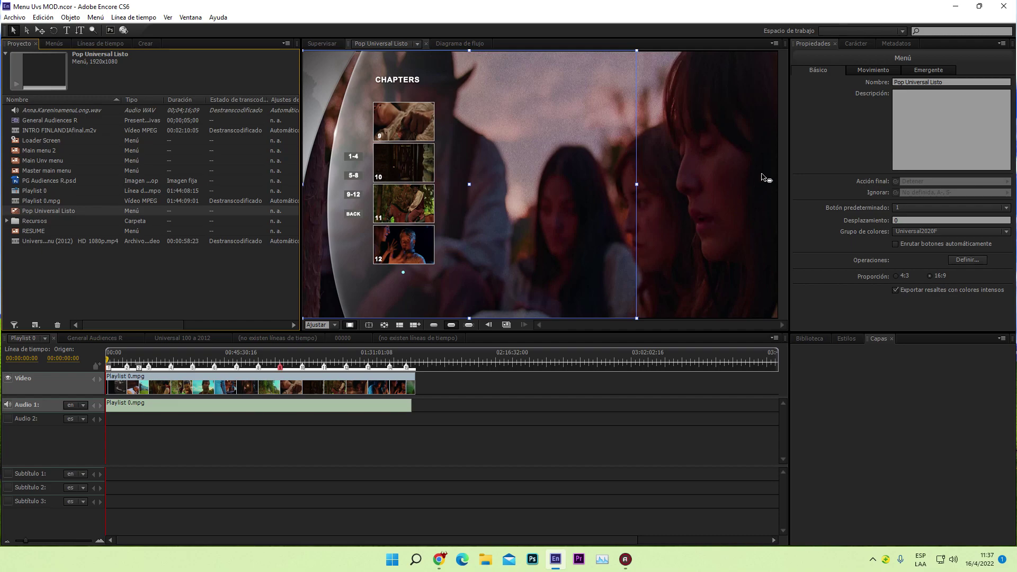
{"action": "left_click", "coordinate": [928, 68]}
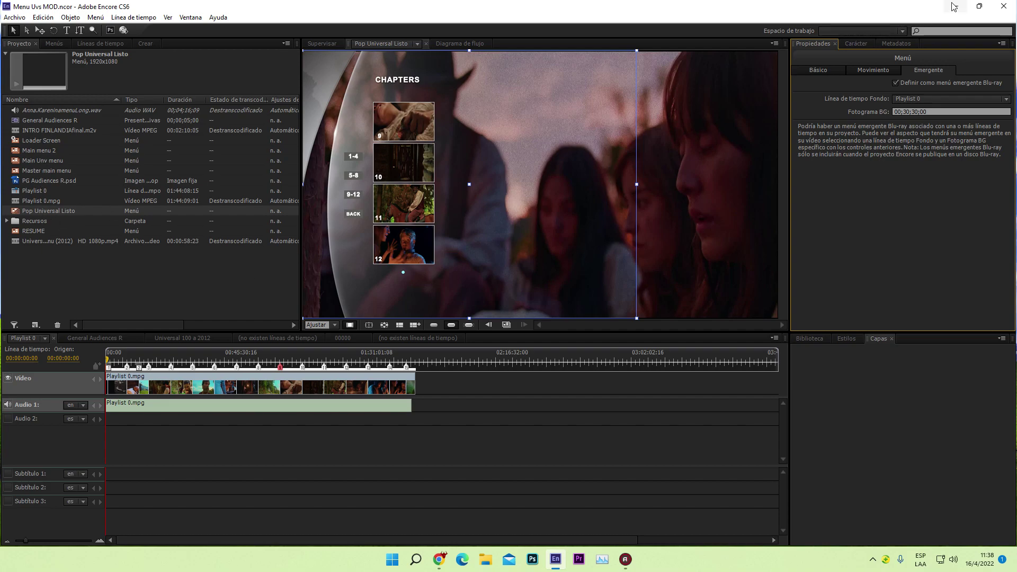
- Review the disc's first play, title button and main timeline properties
{"action": "left_click", "coordinate": [253, 295]}
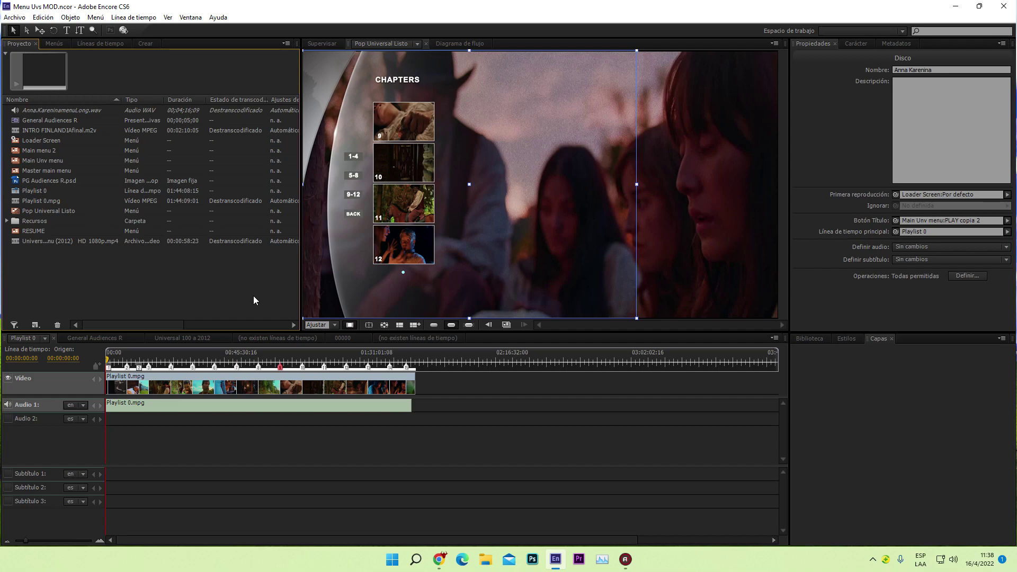
{"action": "left_click", "coordinate": [19, 18]}
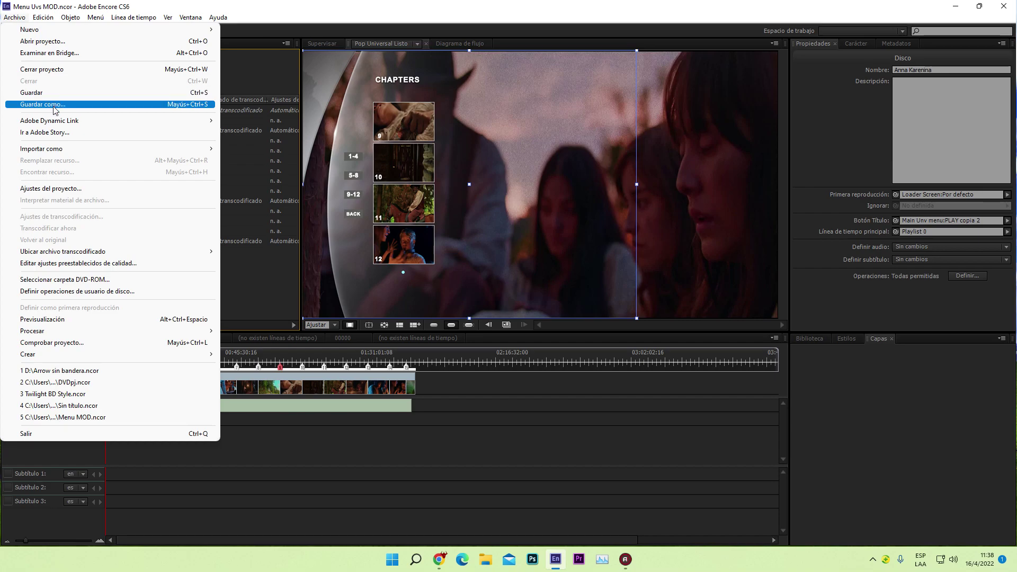
{"action": "left_click", "coordinate": [334, 5]}
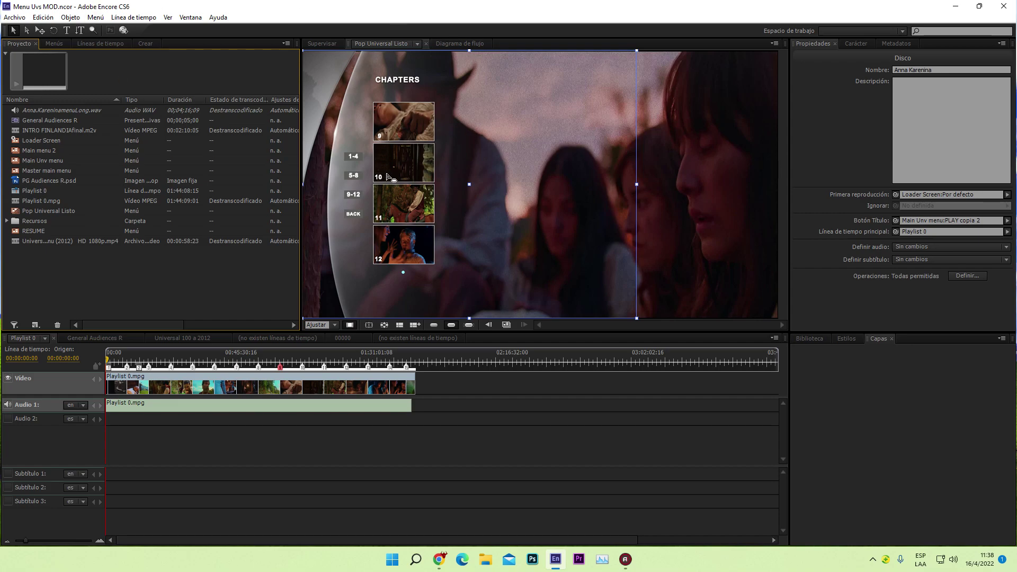
- Start opening another project and close Menu Uvs MOD.ncor without saving its changes
{"action": "left_click", "coordinate": [15, 20]}
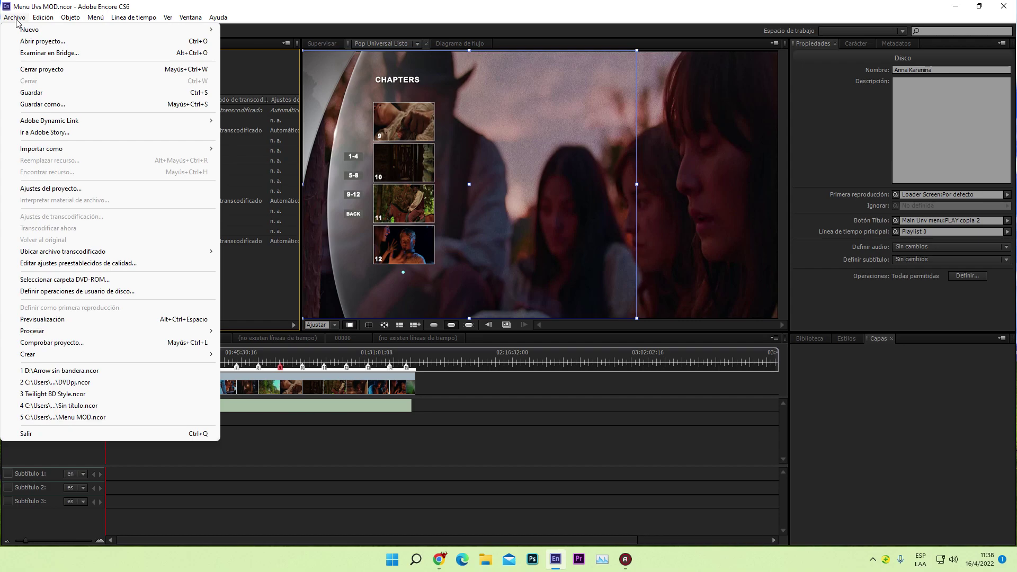
{"action": "left_click", "coordinate": [35, 41]}
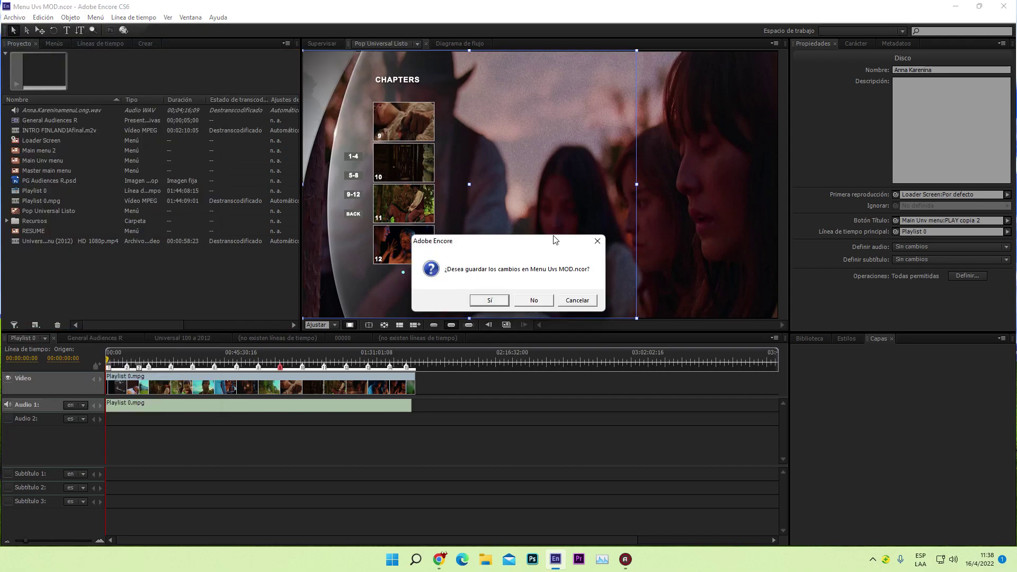
{"action": "left_click", "coordinate": [533, 300]}
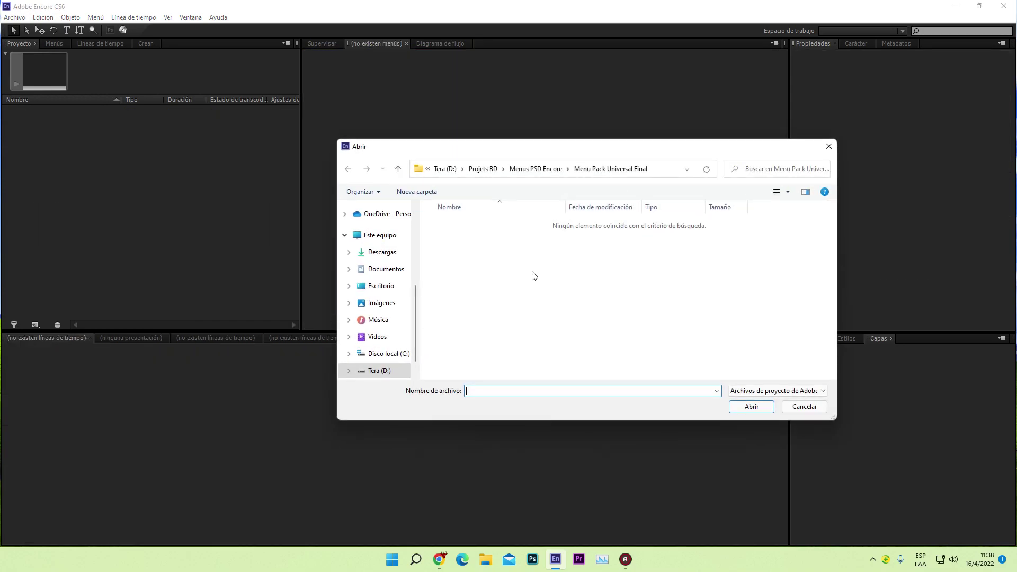
- Look through the project files in the Documents folder without opening any, and exit Encore
{"action": "left_click", "coordinate": [388, 271]}
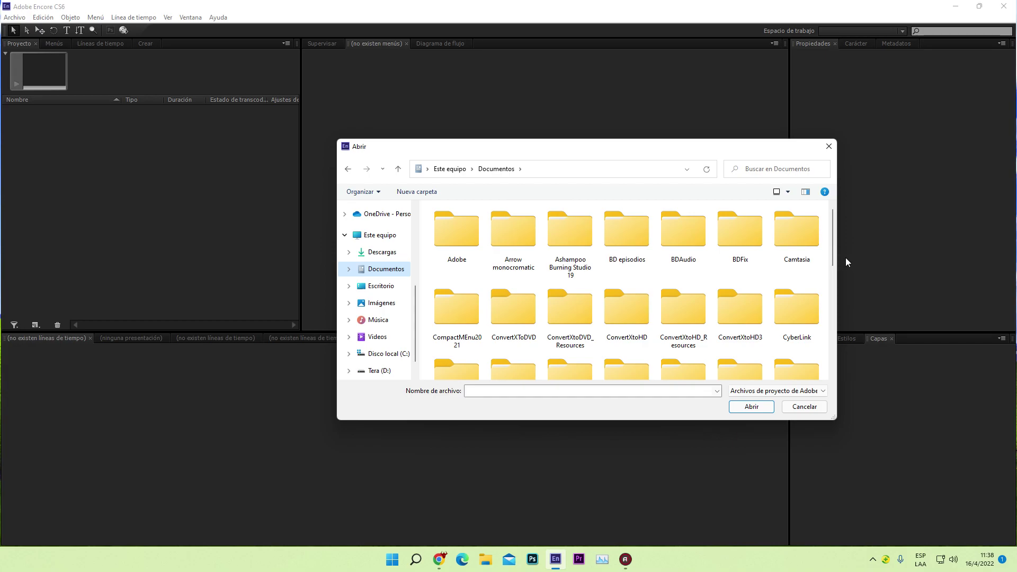
{"action": "left_click_drag", "start_coordinate": [831, 240], "coordinate": [833, 344]}
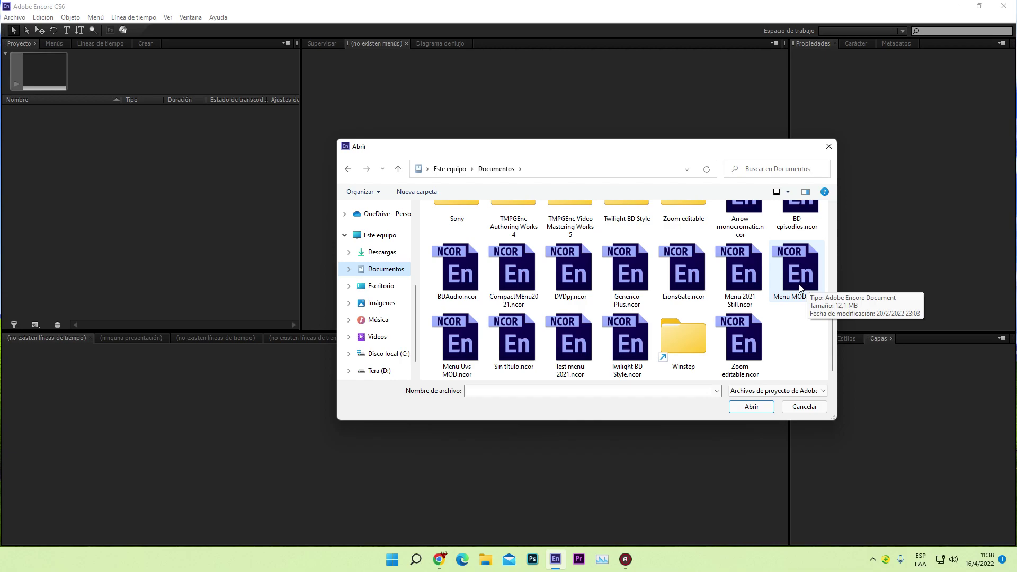
{"action": "left_click", "coordinate": [829, 146]}
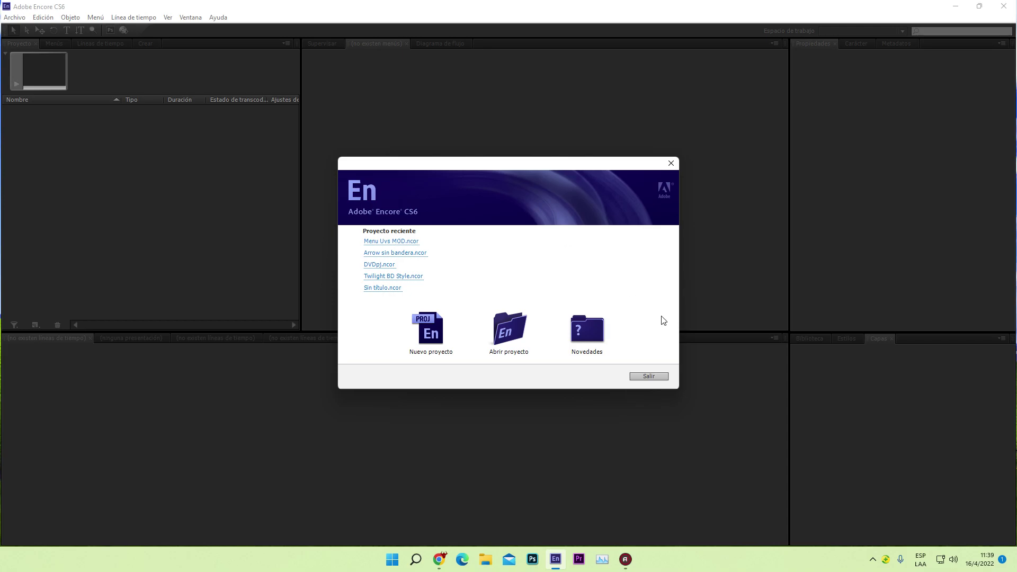
{"action": "left_click", "coordinate": [658, 375]}
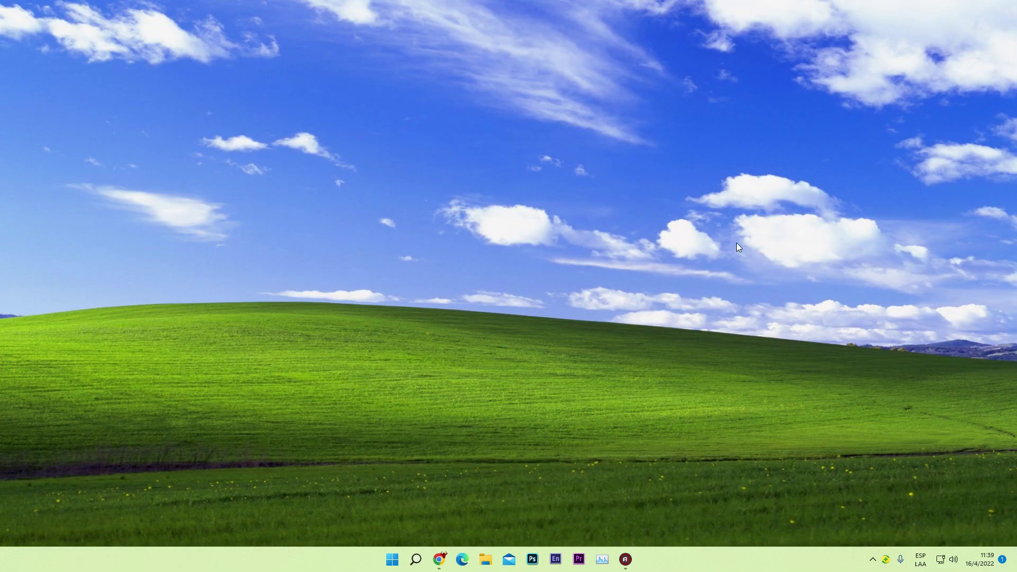